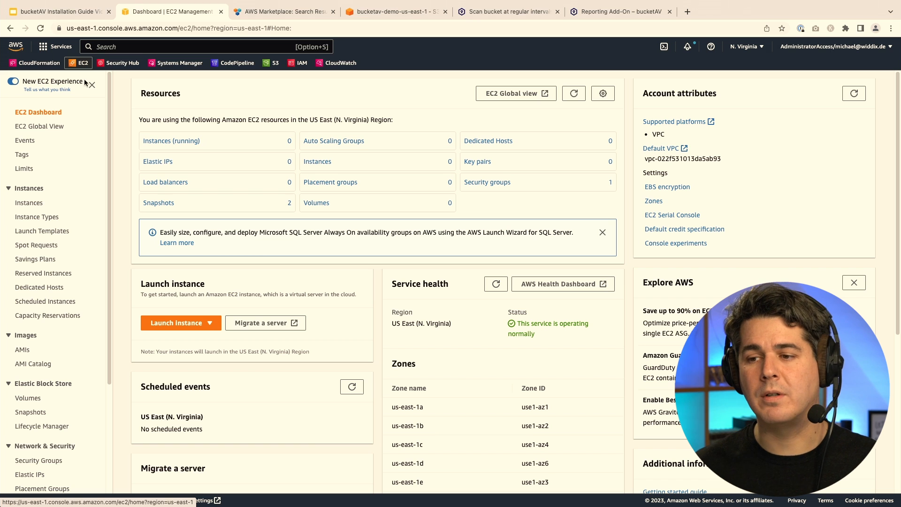
Open the EC2 Key Pairs list, which is empty, and start creating a new key pair.
{"action": "scroll", "coordinate": [68, 360], "scroll_direction": "down", "scroll_amount": 3}
{"action": "scroll", "coordinate": [68, 358], "scroll_direction": "down", "scroll_amount": 1}
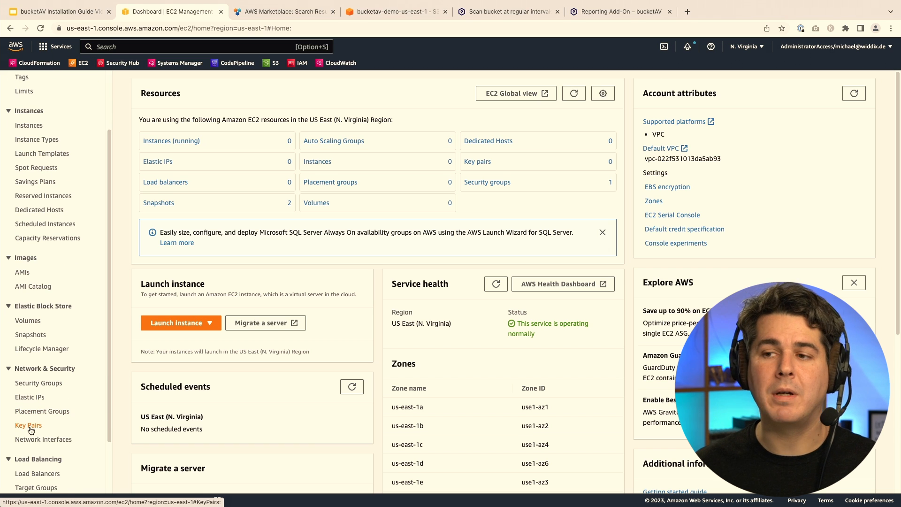
{"action": "left_click", "coordinate": [30, 427]}
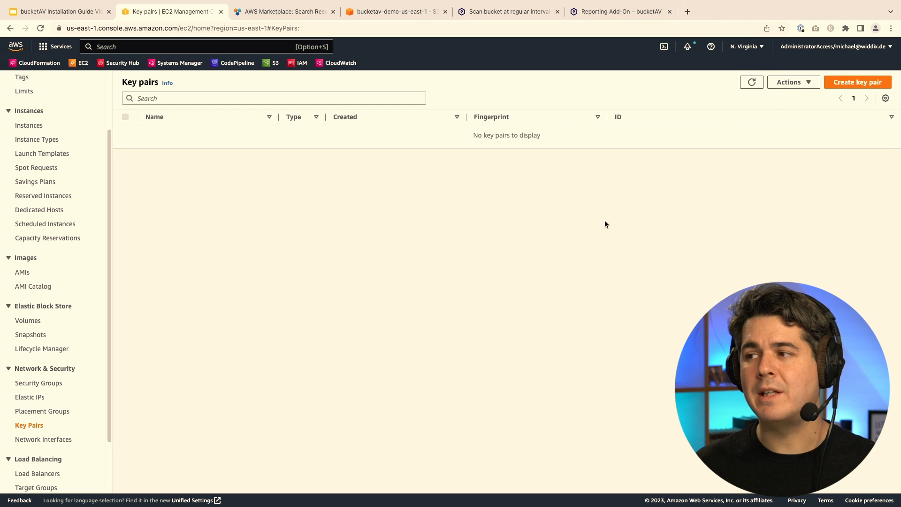
{"action": "left_click", "coordinate": [842, 87]}
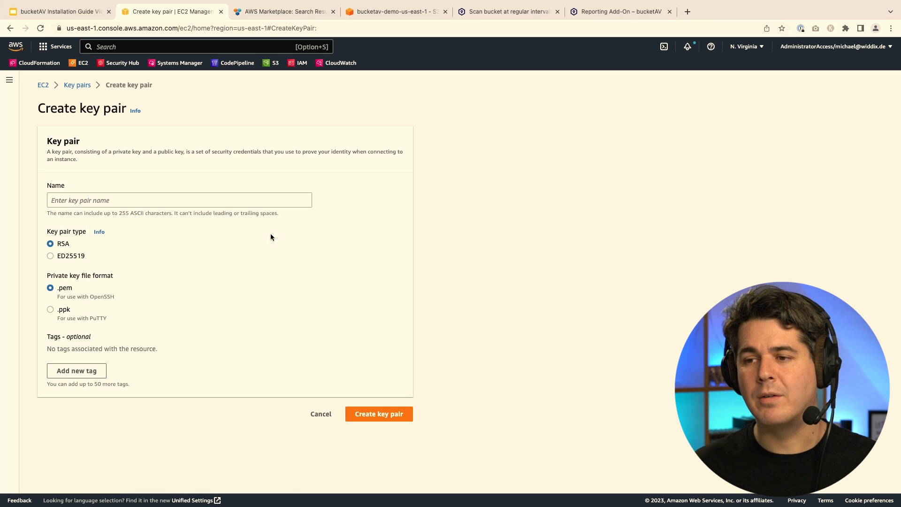
Create an RSA .pem key pair named bucketav, then return to the bucketAV Marketplace listing.
{"action": "left_click", "coordinate": [225, 204]}
{"action": "type", "text": "bucketav"}
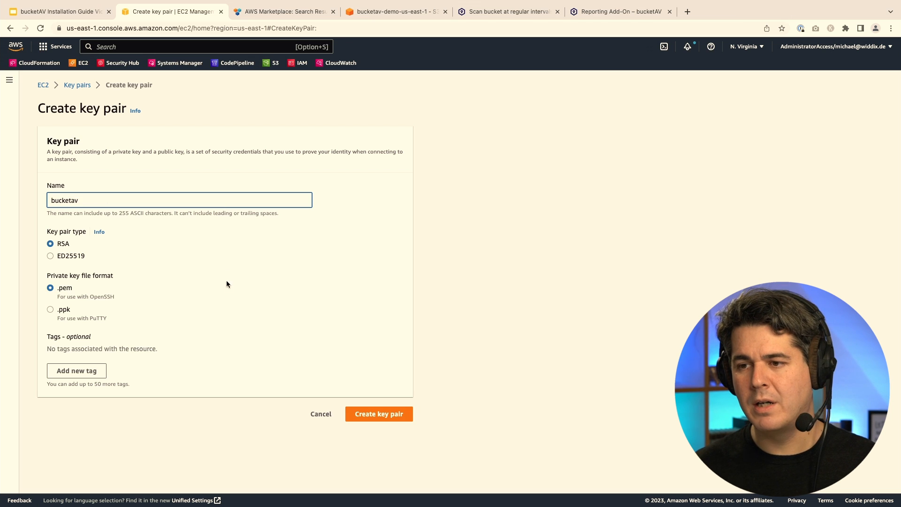
{"action": "left_click", "coordinate": [375, 419]}
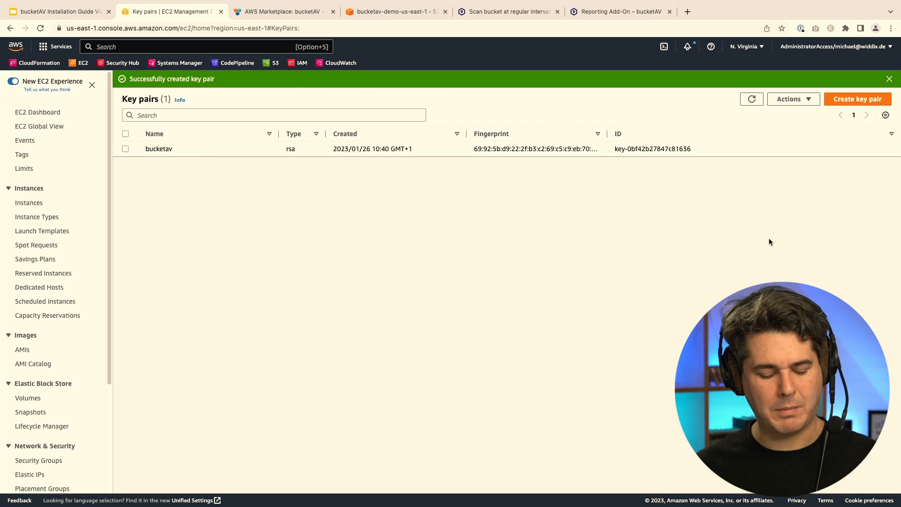
{"action": "key", "text": "ctrl+Tab"}
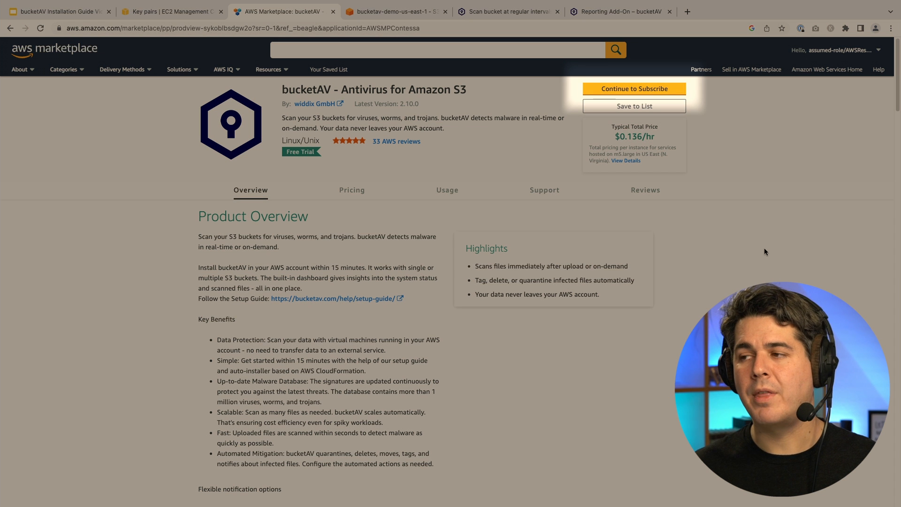
Subscribe to bucketAV - Antivirus for Amazon S3, accepting the seller's terms.
{"action": "left_click", "coordinate": [644, 93]}
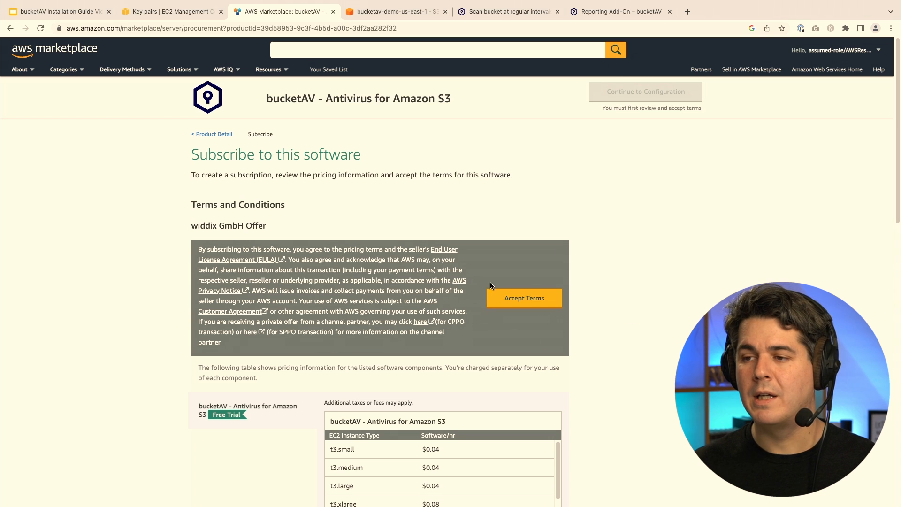
{"action": "left_click", "coordinate": [507, 303]}
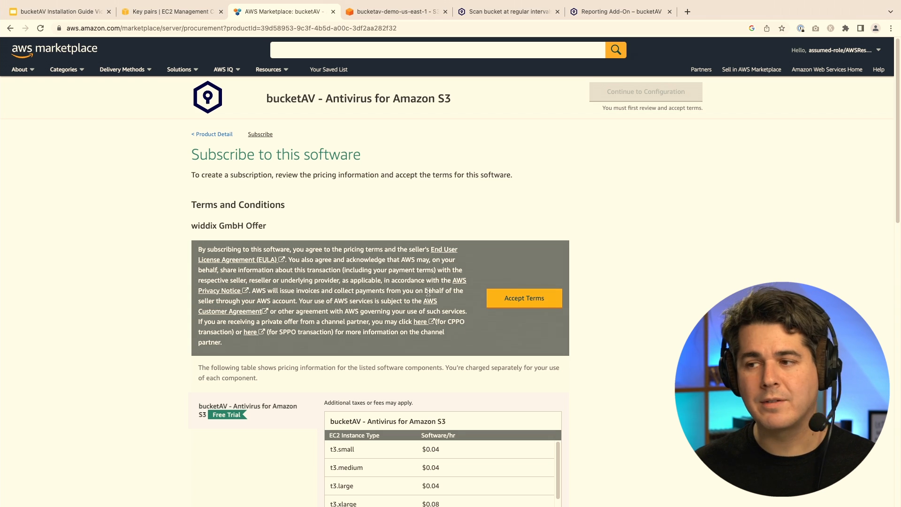
{"action": "left_click", "coordinate": [505, 299]}
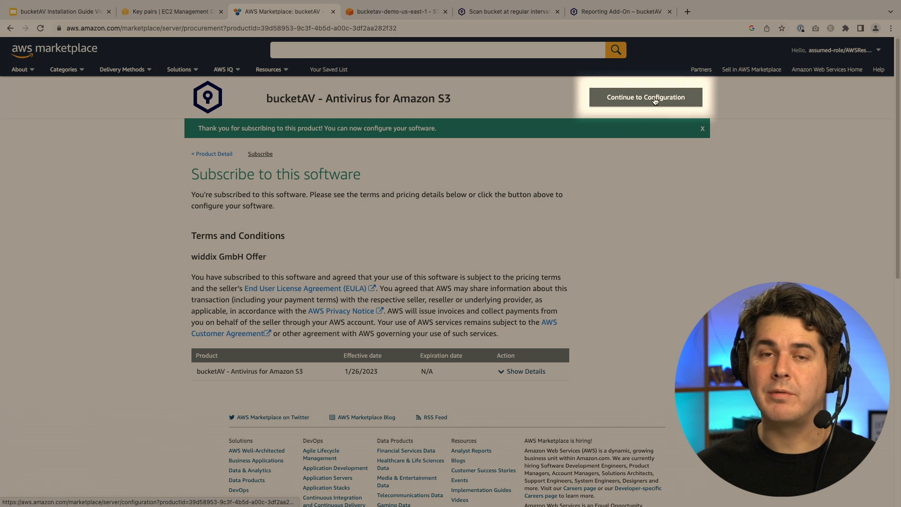
Go to the bucketAV configuration page and expand the Fulfillment option list.
{"action": "left_click", "coordinate": [655, 99]}
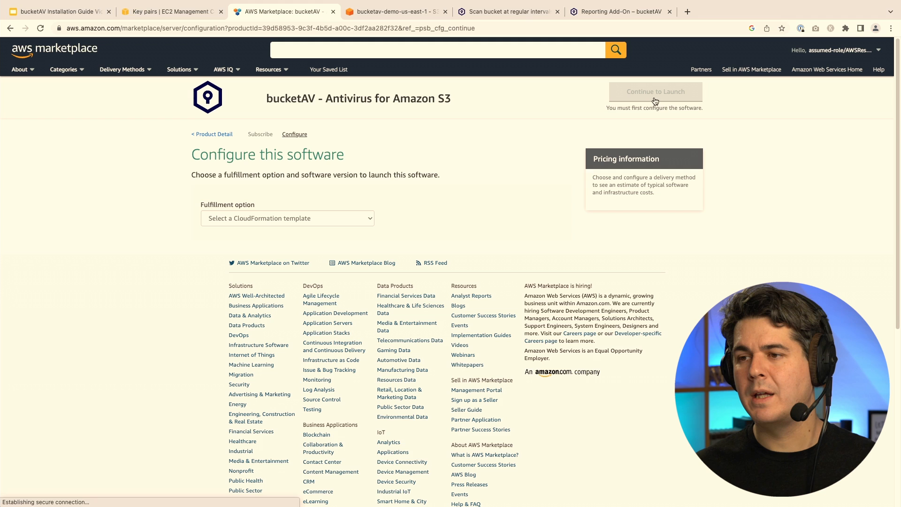
{"action": "left_click", "coordinate": [322, 218]}
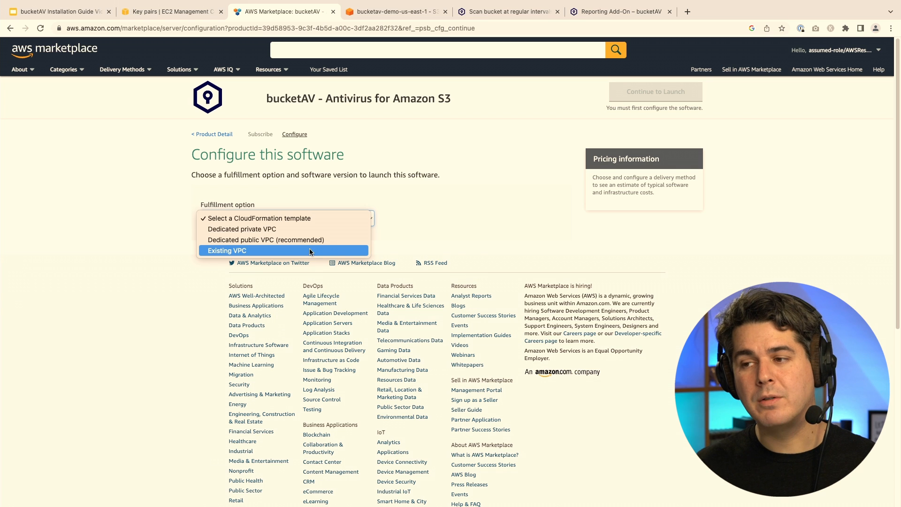
Choose Dedicated public VPC (recommended), keeping version 2.10.0 and US East (N. Virginia).
{"action": "left_click", "coordinate": [311, 240]}
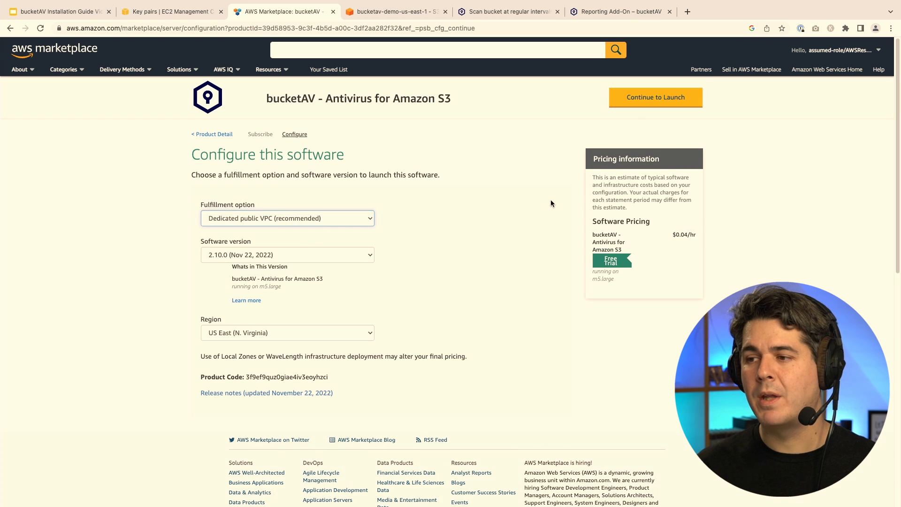
{"action": "scroll", "coordinate": [262, 297], "scroll_direction": "down", "scroll_amount": 1}
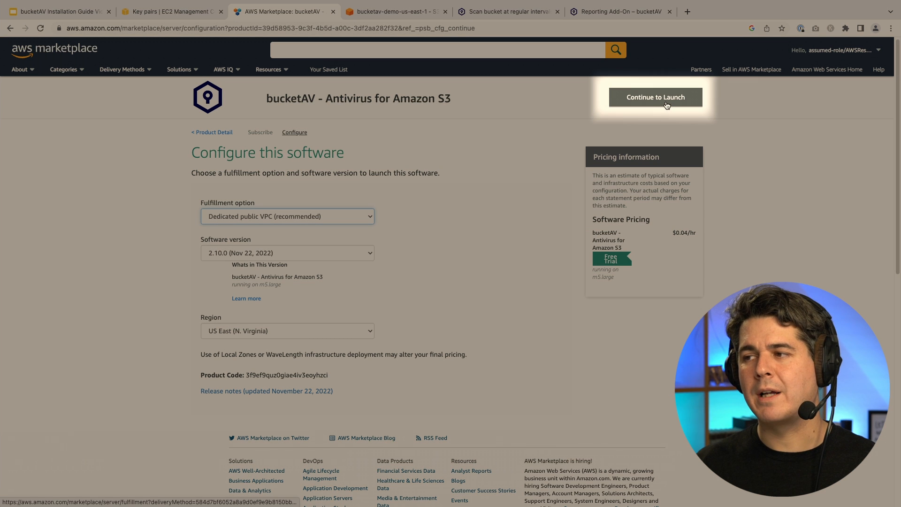
Launch bucketAV with the Launch CloudFormation action from the Marketplace launch page.
{"action": "left_click", "coordinate": [666, 105]}
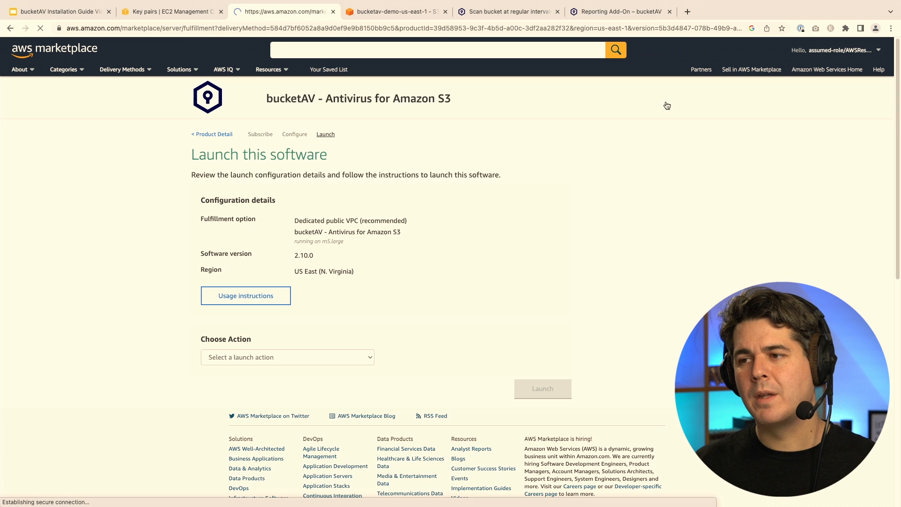
{"action": "left_click", "coordinate": [243, 359]}
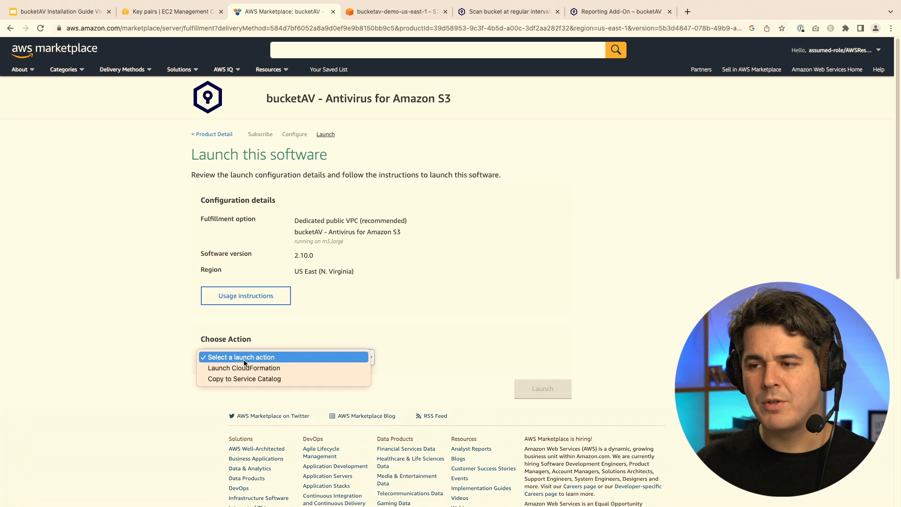
{"action": "left_click", "coordinate": [296, 366]}
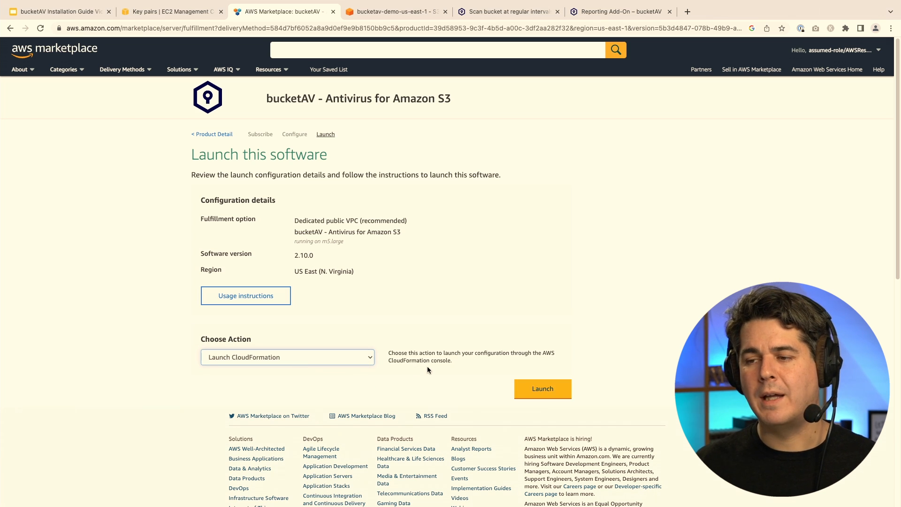
{"action": "left_click", "coordinate": [540, 393]}
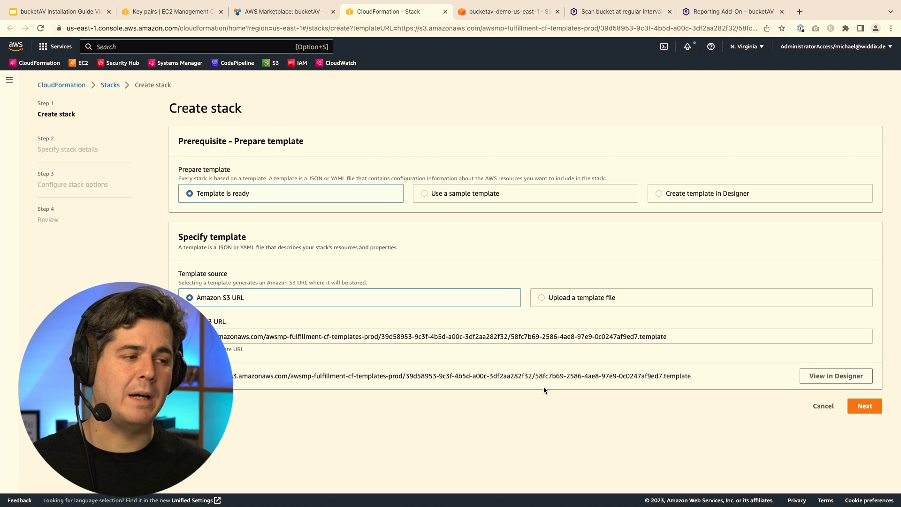
Name the stack bucketav, set KeyName to the bucketav key pair, and review the remaining parameters.
{"action": "left_click", "coordinate": [868, 410]}
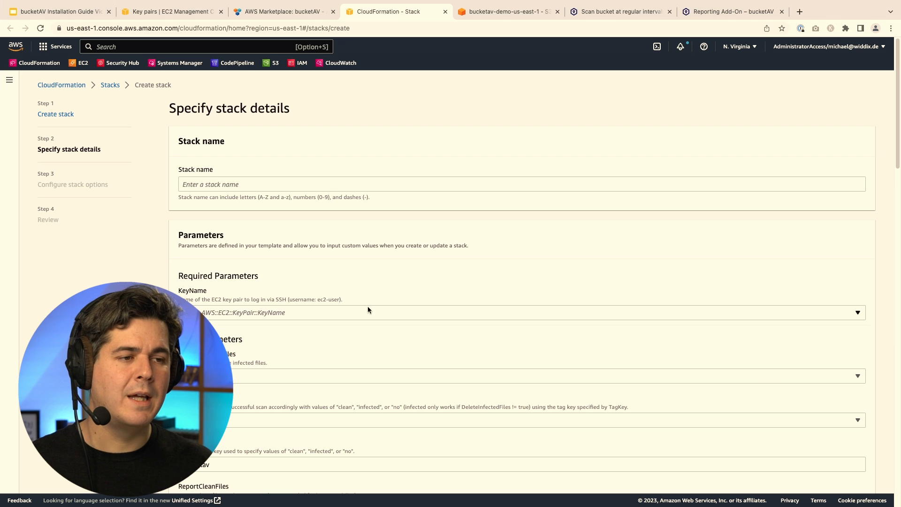
{"action": "left_click", "coordinate": [257, 183]}
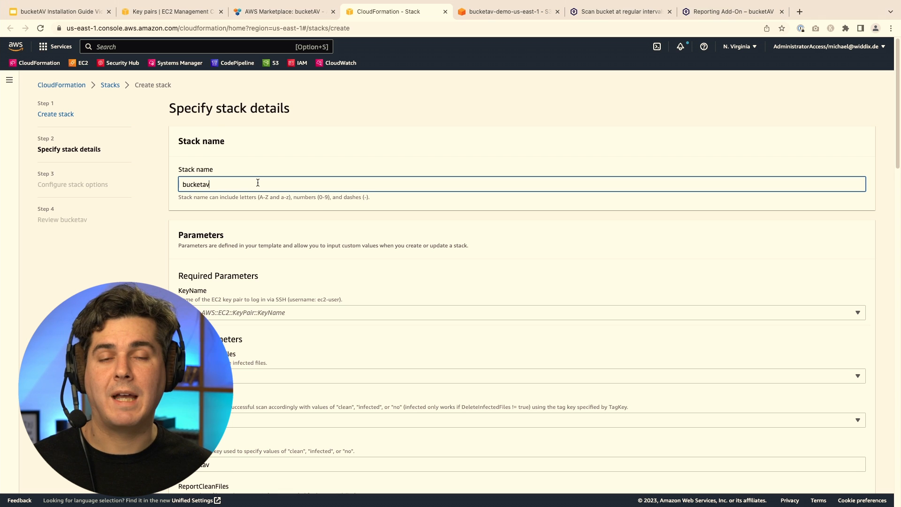
{"action": "scroll", "coordinate": [393, 216], "scroll_direction": "down", "scroll_amount": 1}
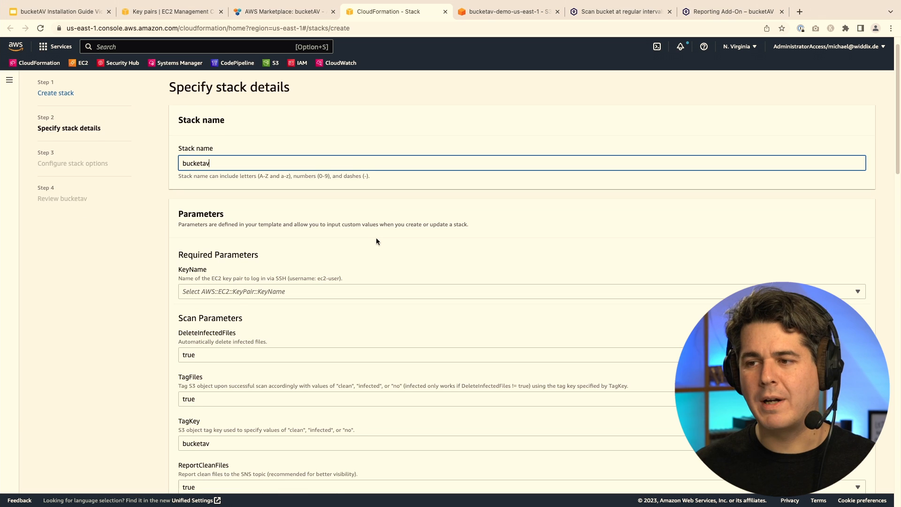
{"action": "left_click", "coordinate": [295, 290]}
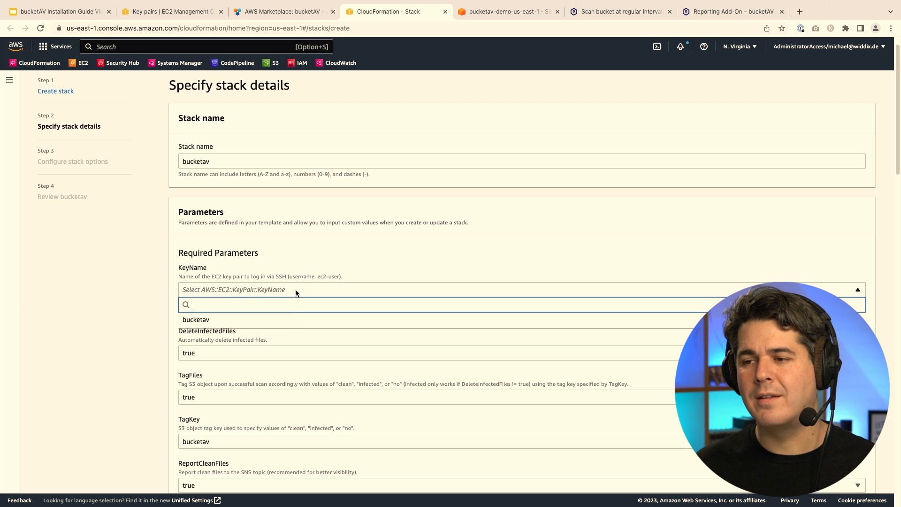
{"action": "left_click", "coordinate": [288, 321]}
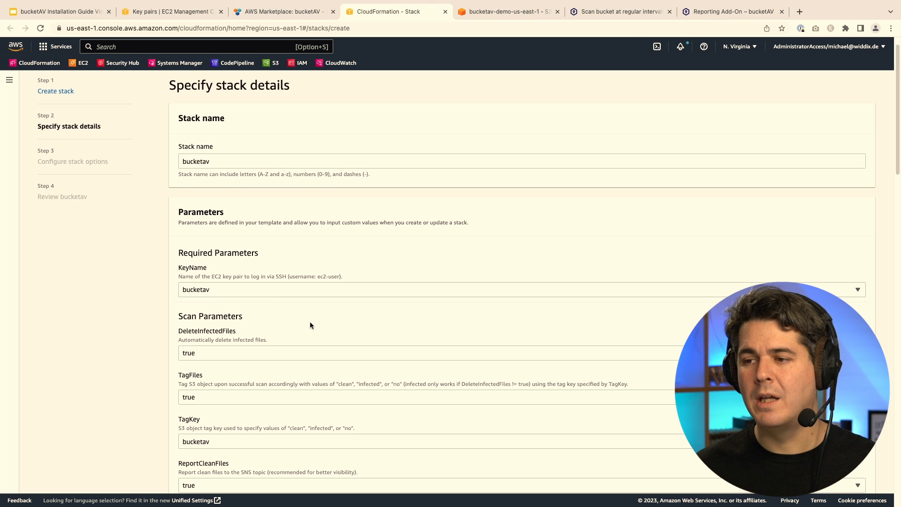
{"action": "scroll", "coordinate": [309, 322], "scroll_direction": "down", "scroll_amount": 2}
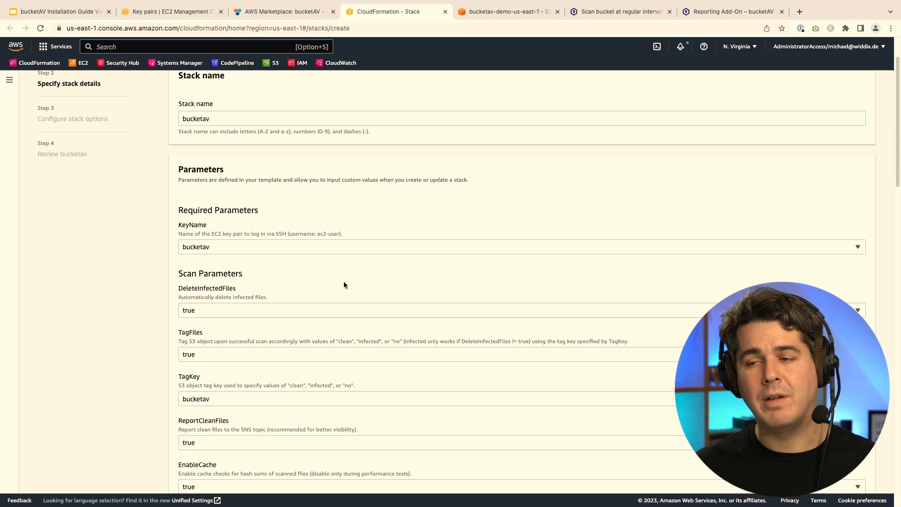
{"action": "scroll", "coordinate": [344, 283], "scroll_direction": "down", "scroll_amount": 1}
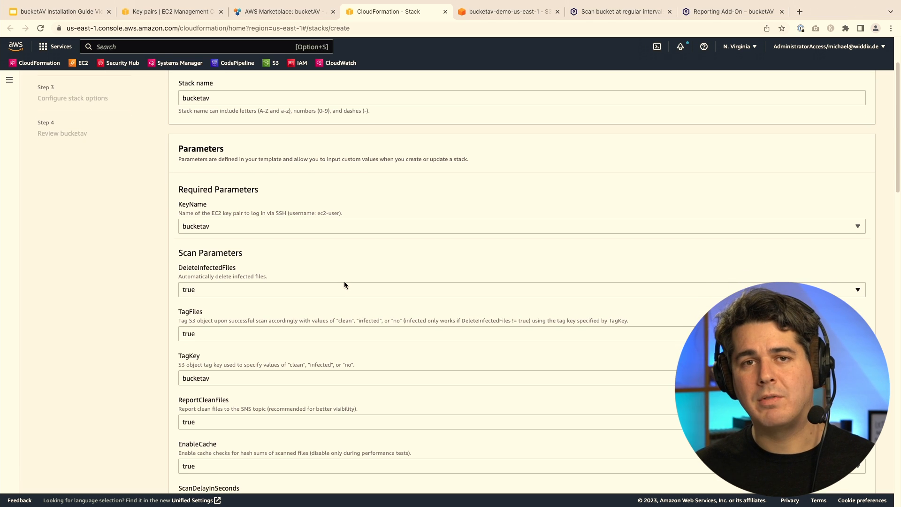
{"action": "scroll", "coordinate": [350, 258], "scroll_direction": "down", "scroll_amount": 5}
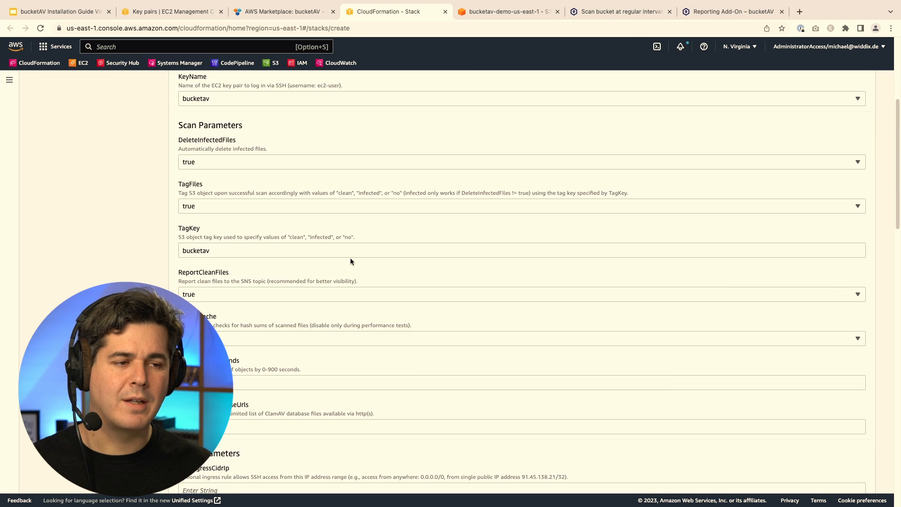
{"action": "scroll", "coordinate": [350, 257], "scroll_direction": "down", "scroll_amount": 10}
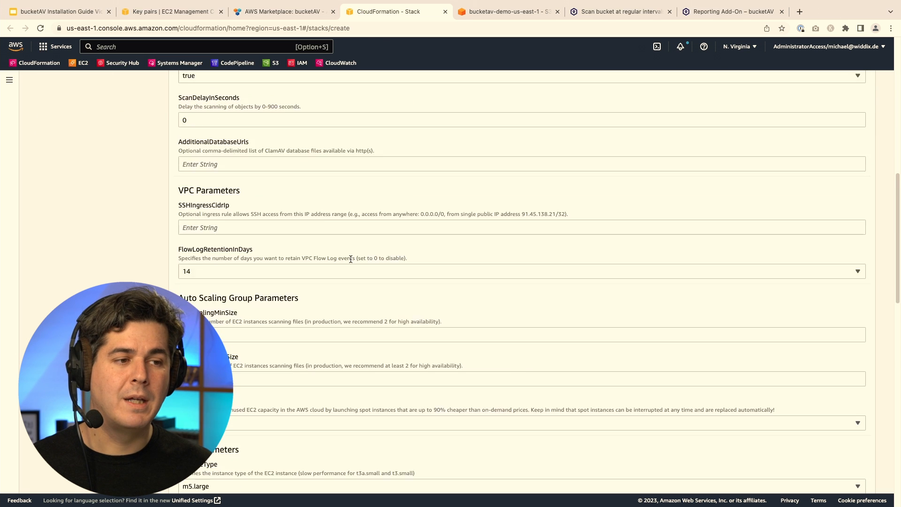
{"action": "scroll", "coordinate": [350, 258], "scroll_direction": "down", "scroll_amount": 20}
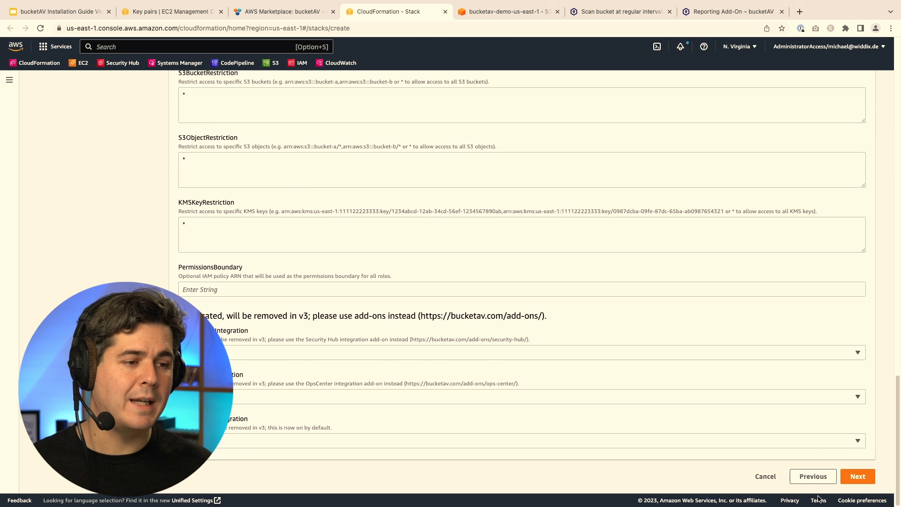
Skip past stack options to the review and acknowledge that CloudFormation may create IAM resources.
{"action": "left_click", "coordinate": [858, 477]}
{"action": "scroll", "coordinate": [812, 426], "scroll_direction": "down", "scroll_amount": 1}
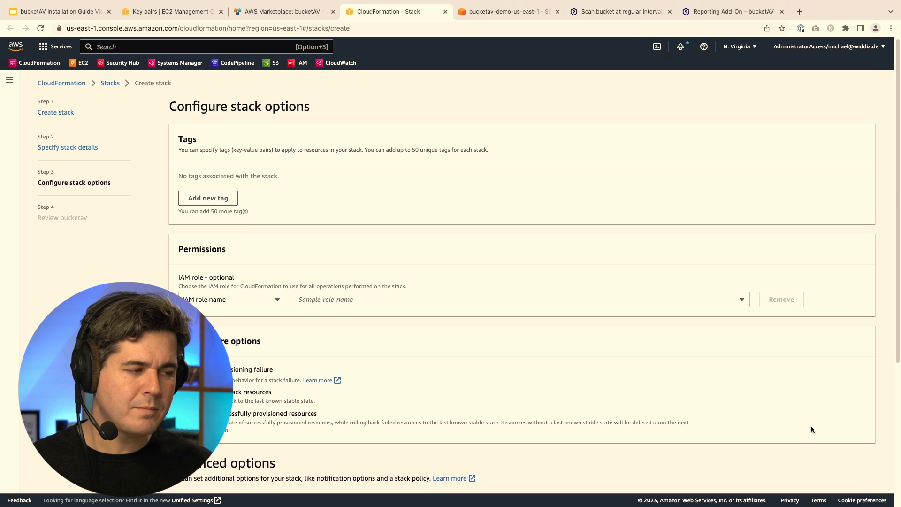
{"action": "scroll", "coordinate": [812, 428], "scroll_direction": "down", "scroll_amount": 5}
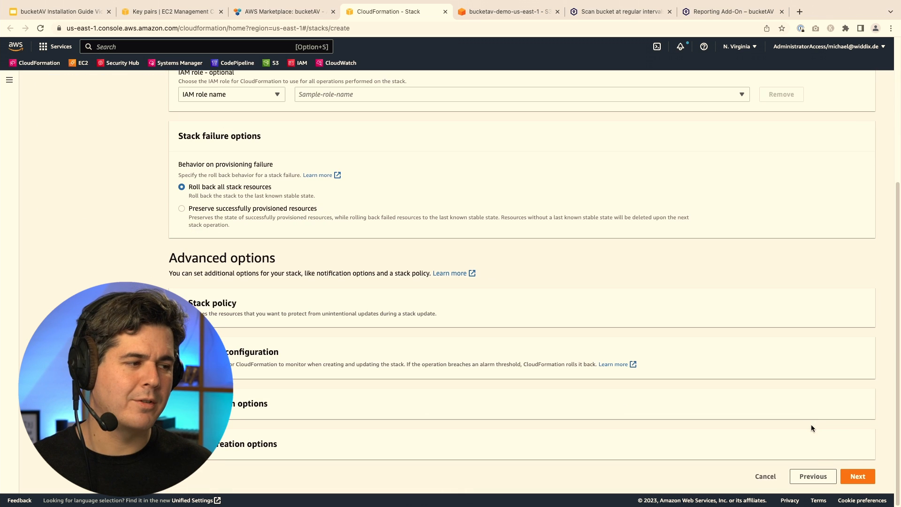
{"action": "left_click", "coordinate": [866, 478]}
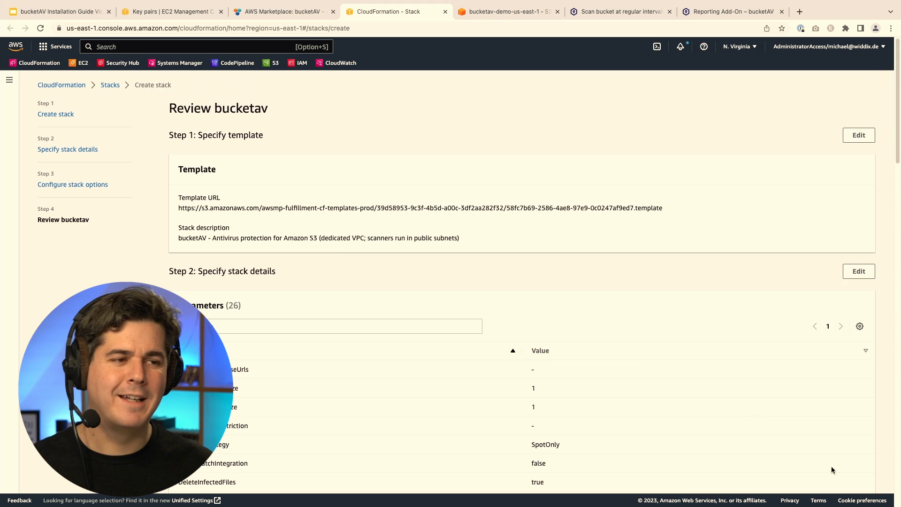
{"action": "scroll", "coordinate": [749, 408], "scroll_direction": "down", "scroll_amount": 15}
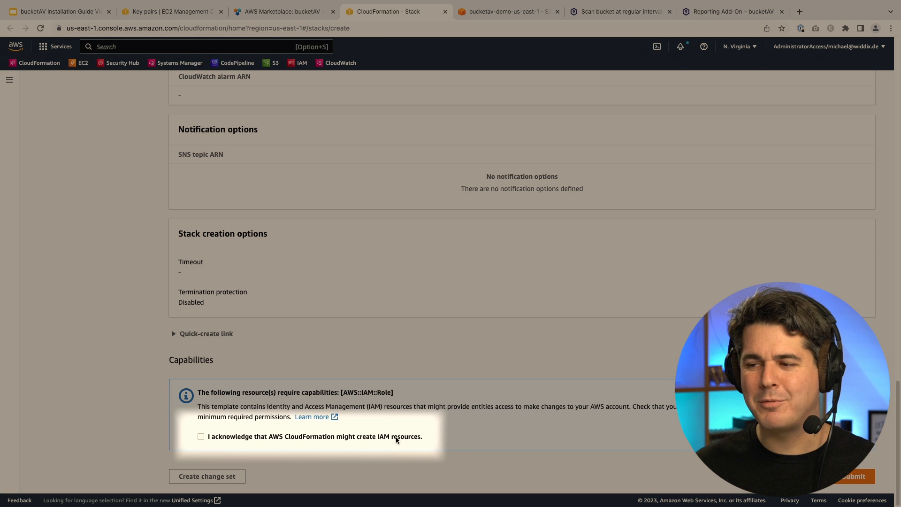
{"action": "left_click", "coordinate": [395, 436]}
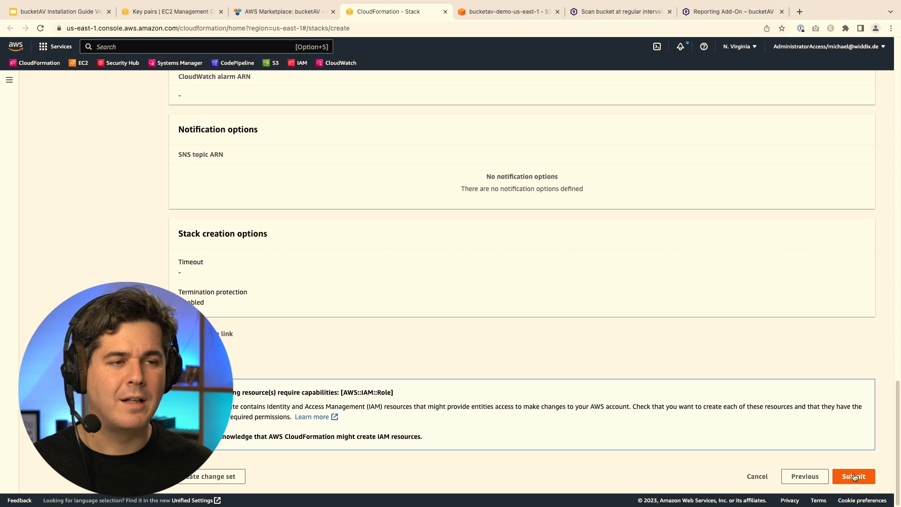
Submit the bucketav stack, wait for CREATE_COMPLETE, then go to the bucketav-demo-us-east-1 bucket.
{"action": "left_click", "coordinate": [854, 477]}
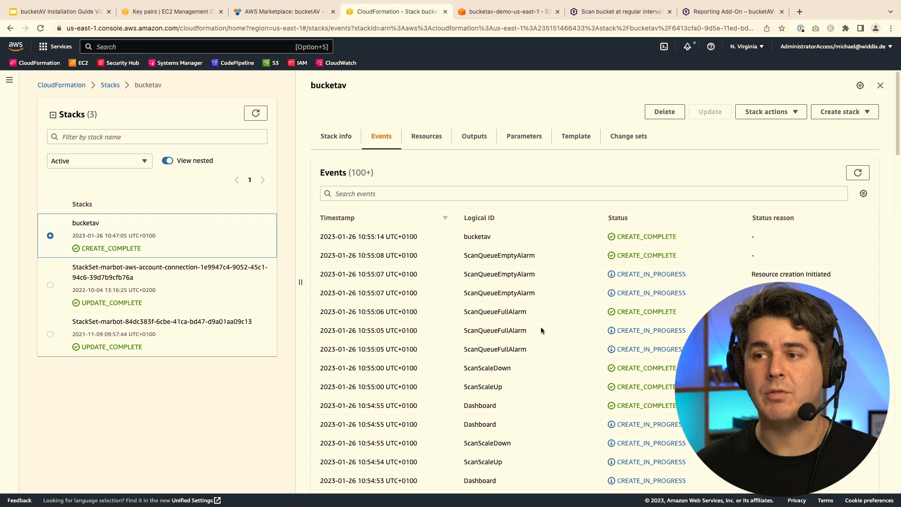
{"action": "key", "text": "ctrl+Tab"}
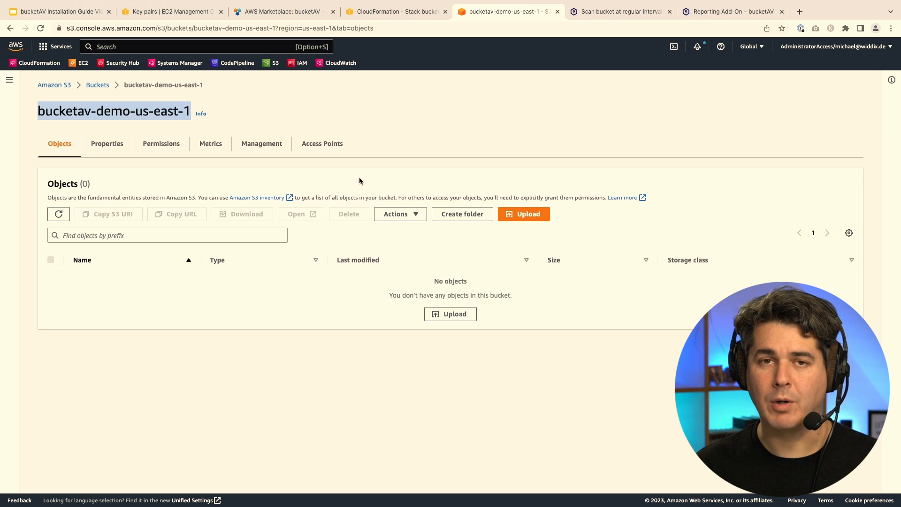
Show the bucketav-demo-us-east-1 properties down to Event notifications, which has none configured.
{"action": "left_click", "coordinate": [115, 149]}
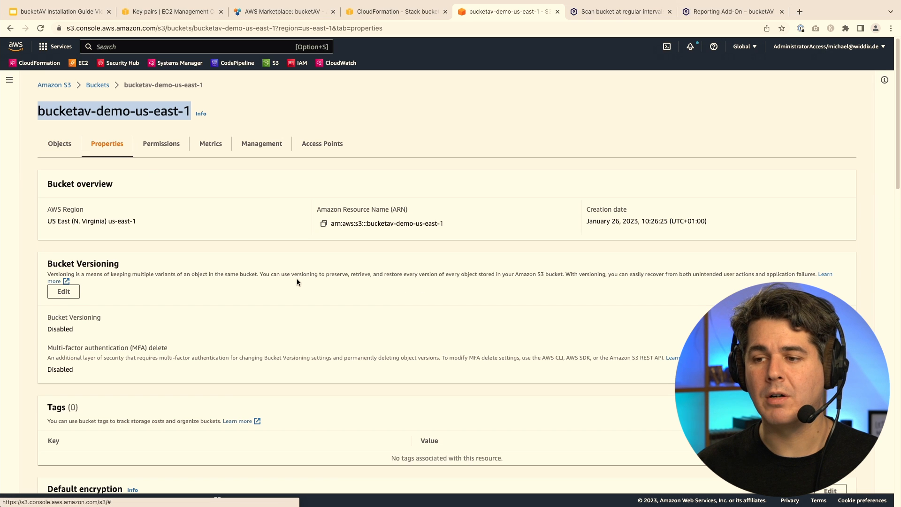
{"action": "scroll", "coordinate": [297, 278], "scroll_direction": "down", "scroll_amount": 1}
{"action": "scroll", "coordinate": [297, 281], "scroll_direction": "down", "scroll_amount": 14}
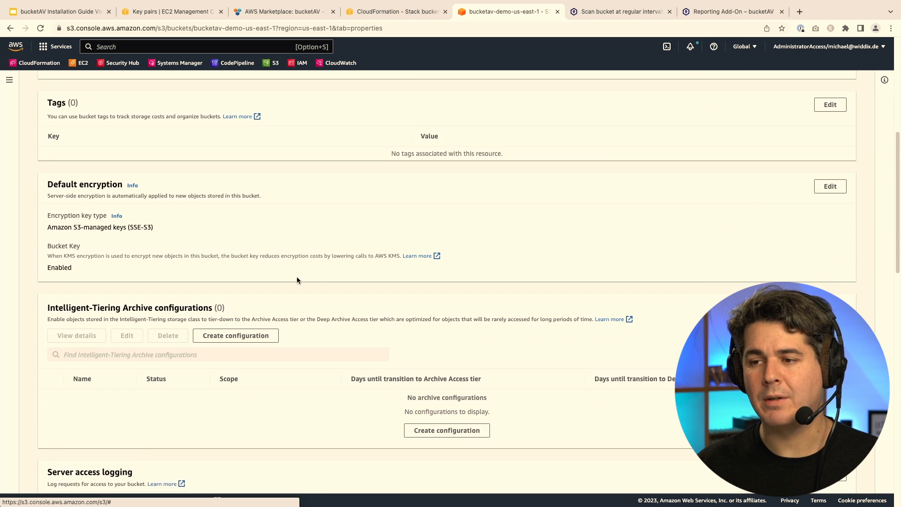
{"action": "scroll", "coordinate": [297, 281], "scroll_direction": "down", "scroll_amount": 4}
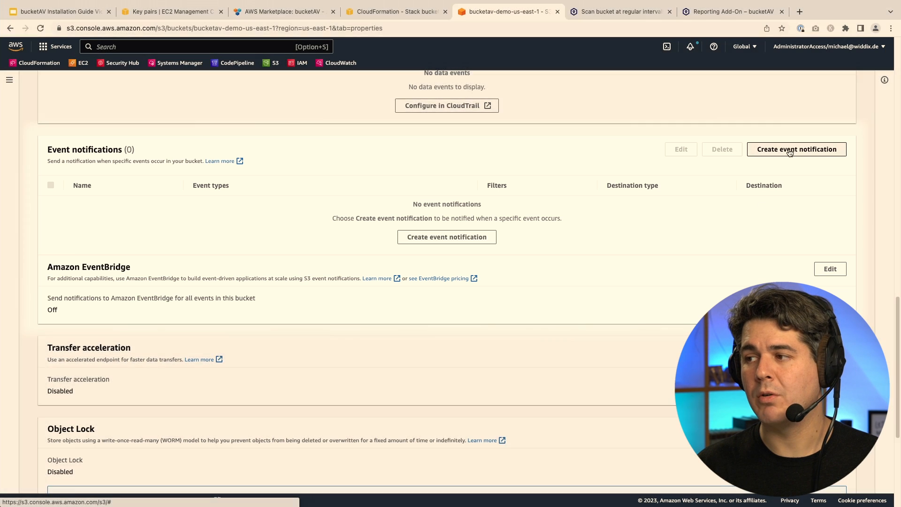
Add event notification 'bucketav' for all object create events, targeting SQS queue bucketav-ScanQueue-5jc6SpNzRKBG.
{"action": "left_click", "coordinate": [790, 151]}
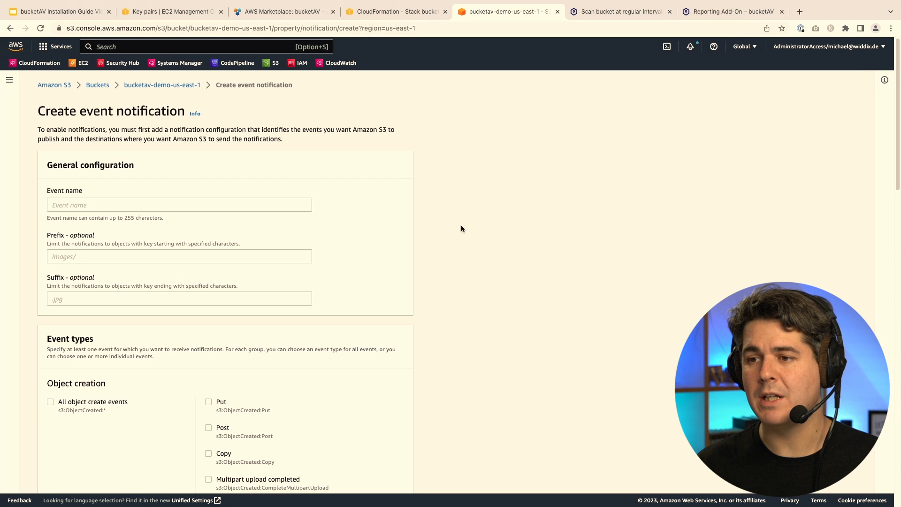
{"action": "left_click", "coordinate": [198, 209]}
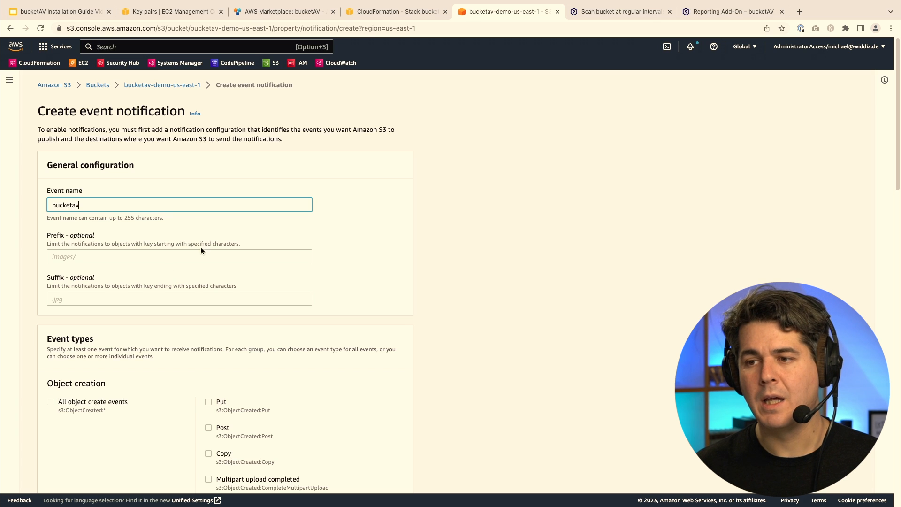
{"action": "scroll", "coordinate": [133, 305], "scroll_direction": "down", "scroll_amount": 4}
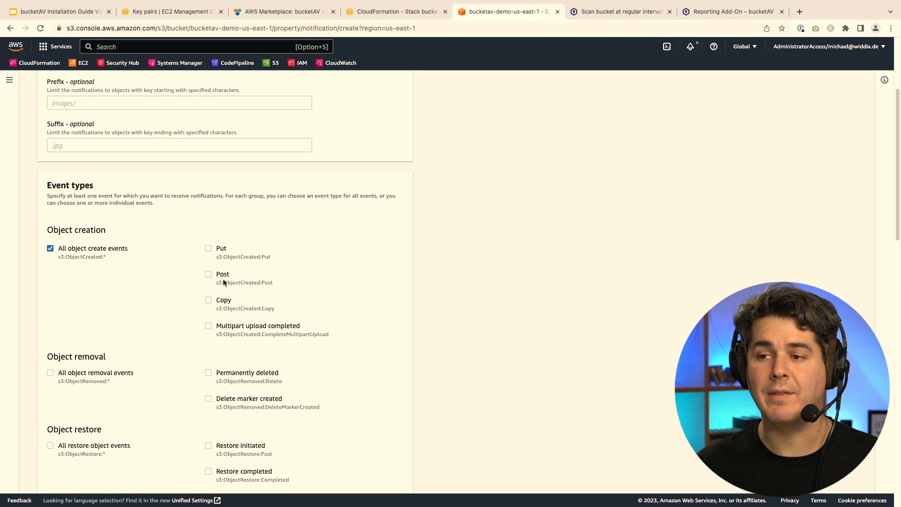
{"action": "scroll", "coordinate": [197, 292], "scroll_direction": "down", "scroll_amount": 10}
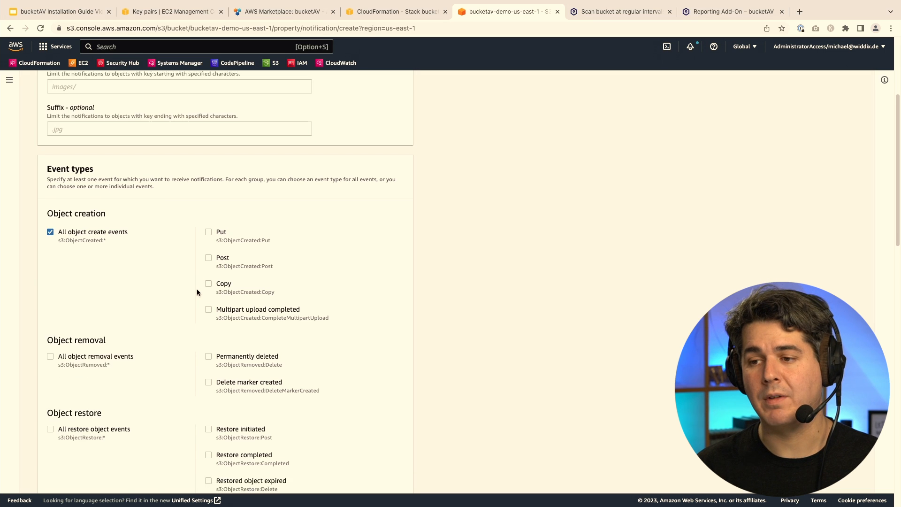
{"action": "scroll", "coordinate": [199, 292], "scroll_direction": "down", "scroll_amount": 11}
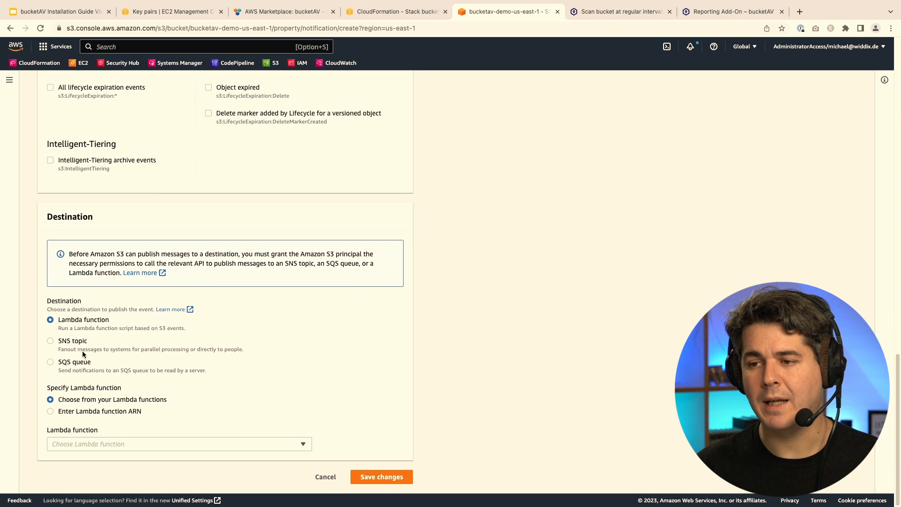
{"action": "left_click", "coordinate": [53, 362]}
{"action": "left_click", "coordinate": [124, 446]}
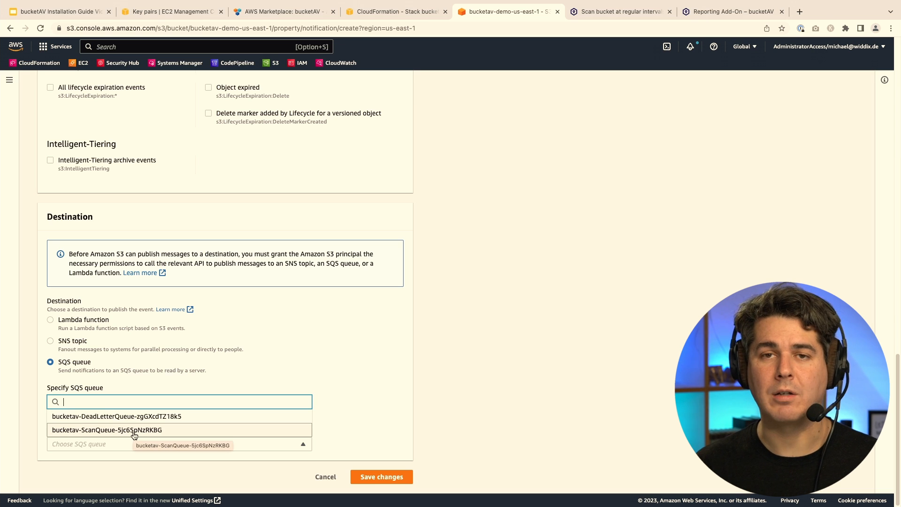
{"action": "left_click", "coordinate": [134, 431]}
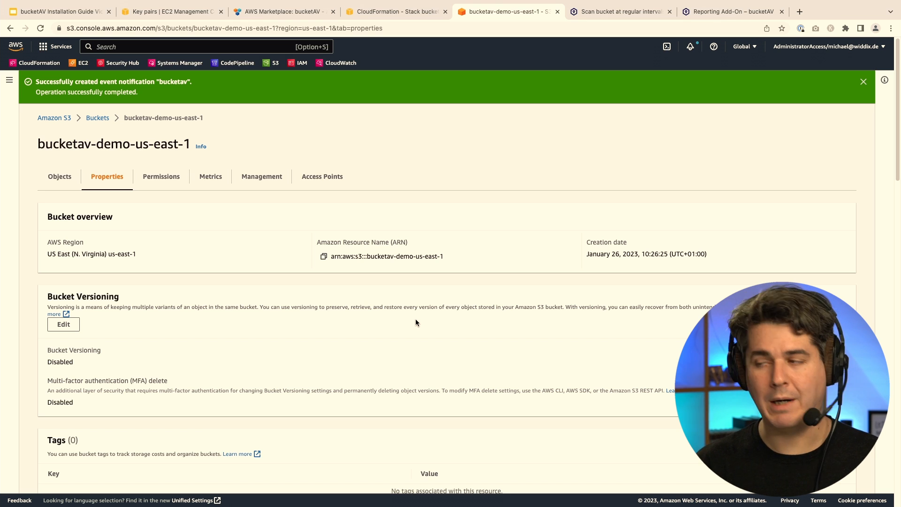
Launch AWS CloudShell in a new tab from the console navigation bar.
{"action": "left_click", "coordinate": [666, 46], "text": "super"}
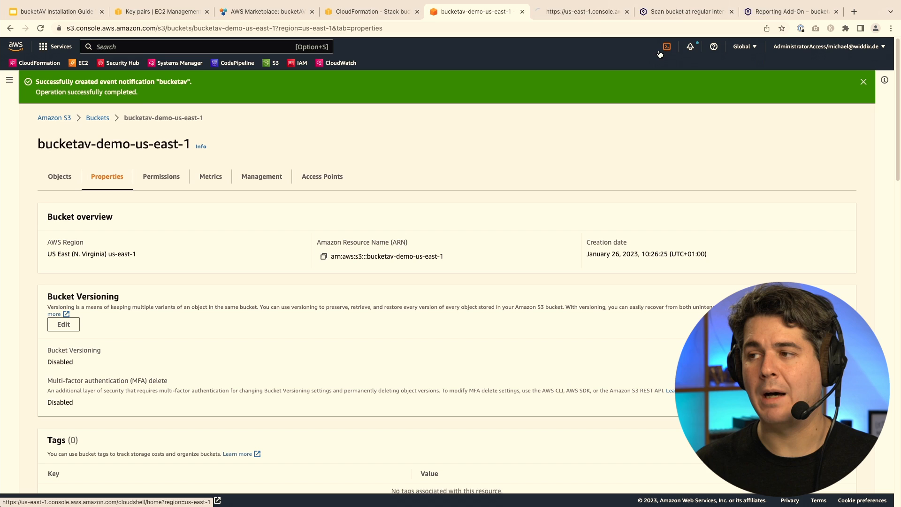
Run aws s3 cp in CloudShell to copy clean-delete-me.txt and infected-eicar.com from bucketav-eicar into the bucket.
{"action": "left_click", "coordinate": [579, 16]}
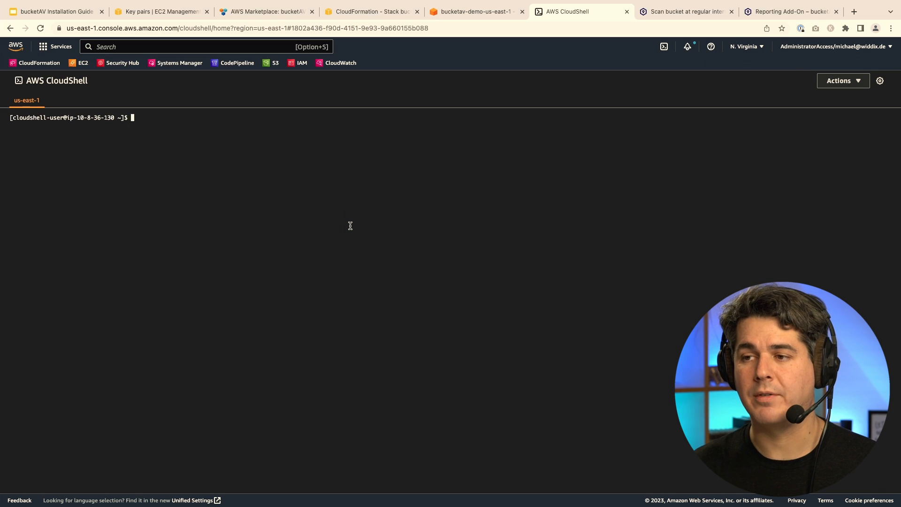
{"action": "type", "text": "aws s3 cp s3://bucketav-eicar/clean-delete-me.txt s3://bucketav-demo-us-east-1"}
{"action": "key", "text": "Return"}
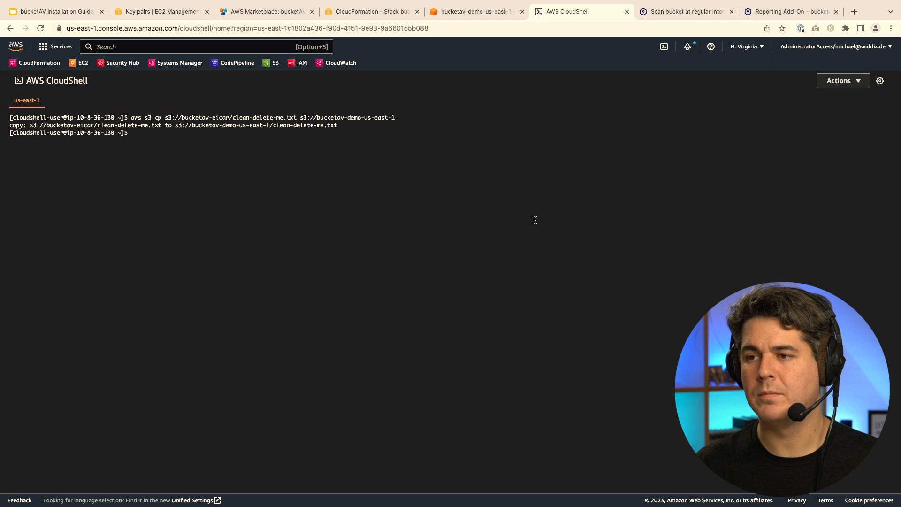
{"action": "type", "text": "aws s3 cp s3://bucketav-eicar/infected-eicar.com s3://bucketav-demo-us-east-1"}
{"action": "key", "text": "Return"}
{"action": "key", "text": "Return"}
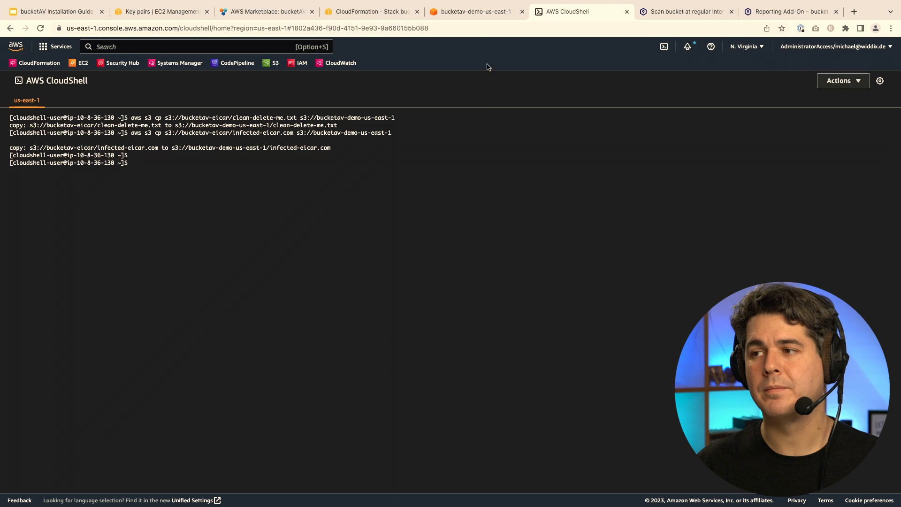
{"action": "left_click", "coordinate": [482, 13]}
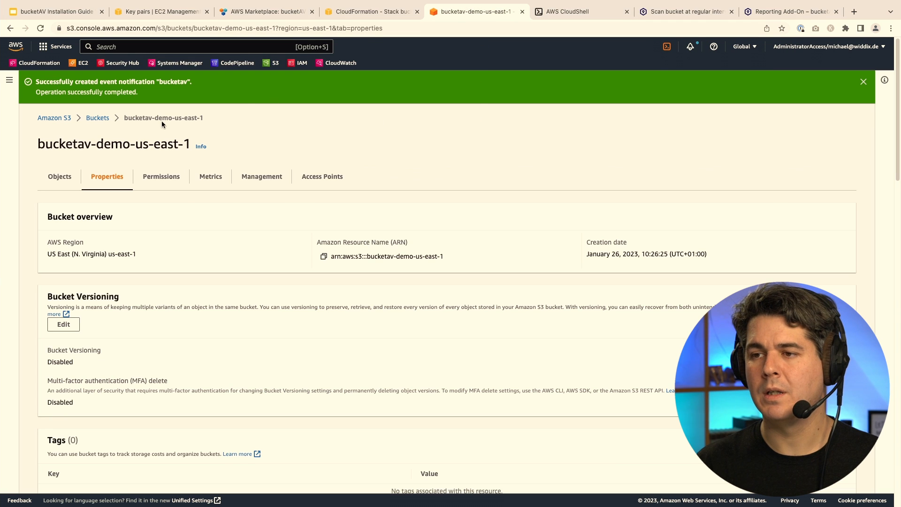
Refresh the bucket's Objects list to confirm only clean-delete-me.txt remains.
{"action": "left_click", "coordinate": [58, 175]}
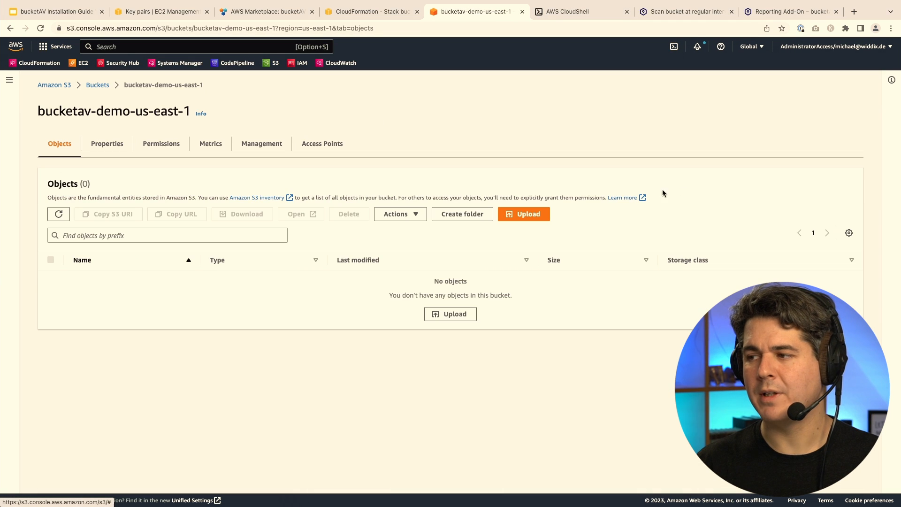
{"action": "left_click", "coordinate": [58, 214]}
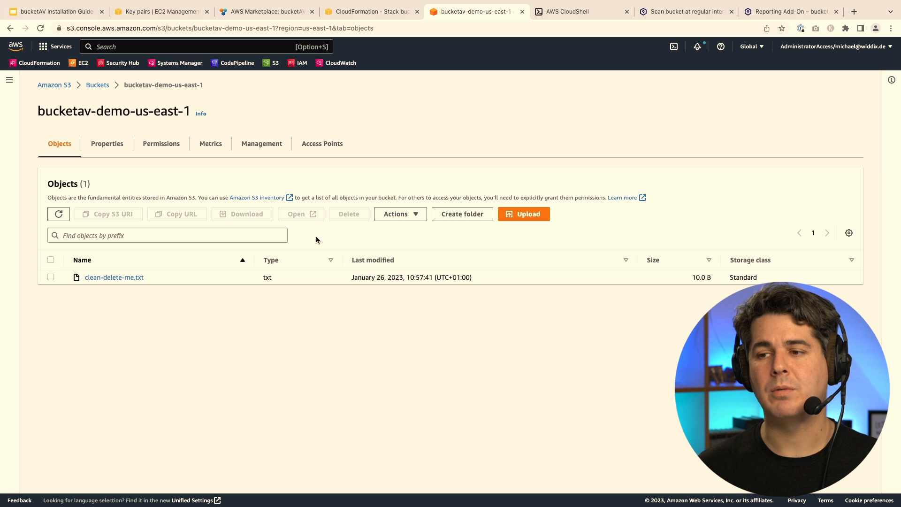
Check clean-delete-me.txt's Tags for bucketav = clean, then go to the scheduled-scan add-on page.
{"action": "left_click", "coordinate": [125, 277]}
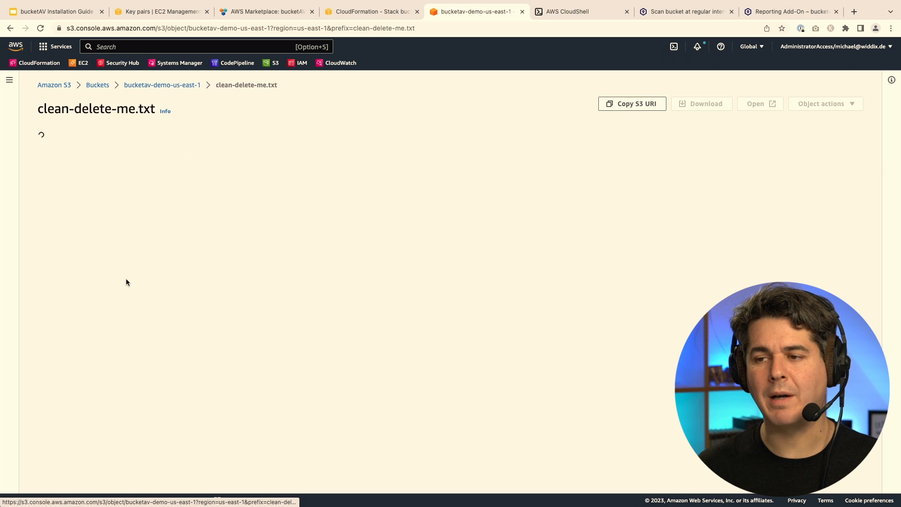
{"action": "scroll", "coordinate": [231, 325], "scroll_direction": "down", "scroll_amount": 10}
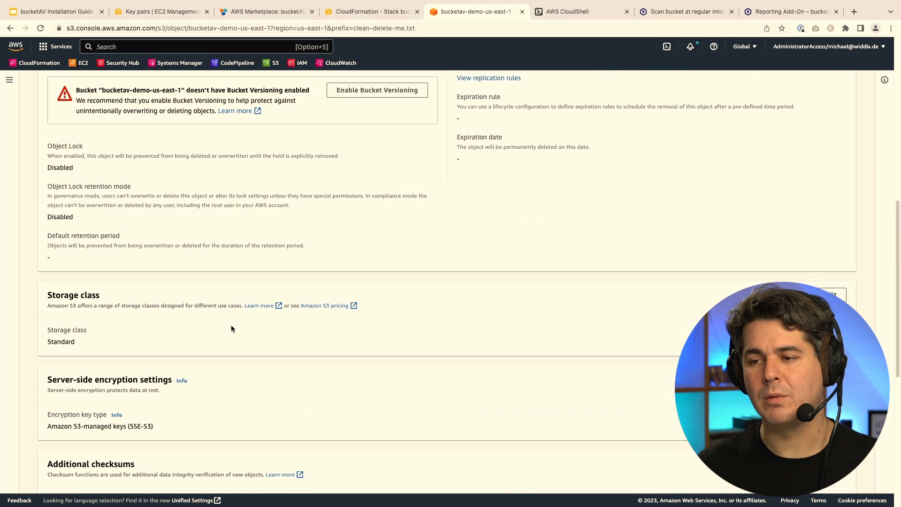
{"action": "scroll", "coordinate": [231, 325], "scroll_direction": "down", "scroll_amount": 4}
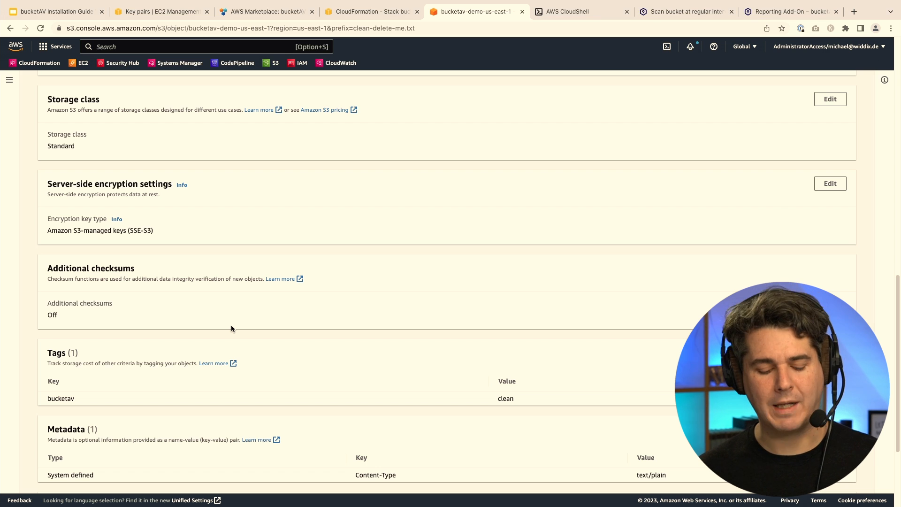
{"action": "key", "text": "ctrl+Tab"}
{"action": "key", "text": "ctrl+Tab"}
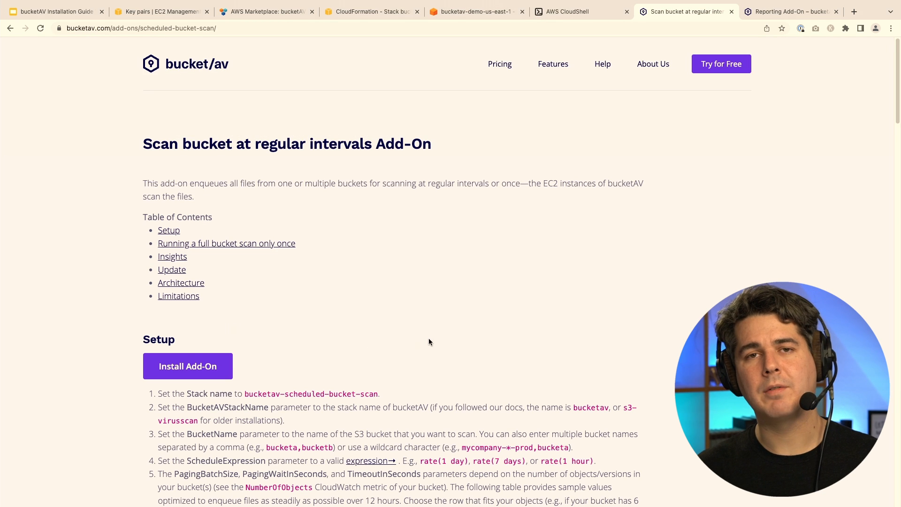
Use Install Add-On to open the bucketav-scheduled-bucket-scan Quick create stack page.
{"action": "scroll", "coordinate": [420, 325], "scroll_direction": "down", "scroll_amount": 1}
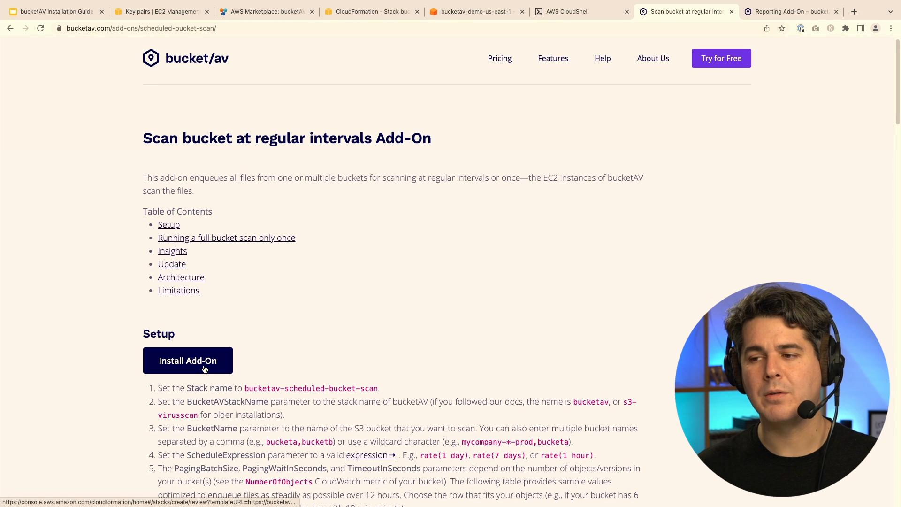
{"action": "left_click", "coordinate": [204, 369]}
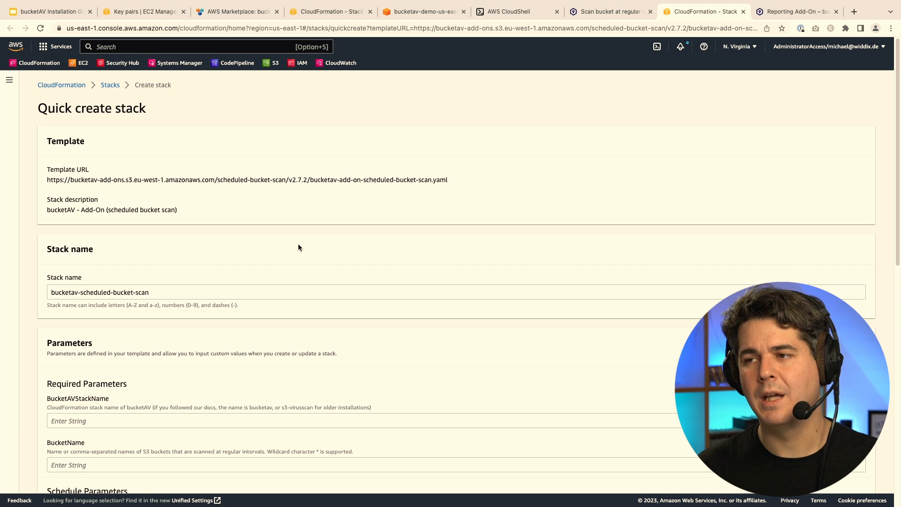
Set the stack parameters BucketAVStackName to bucketav and BucketName to *.
{"action": "scroll", "coordinate": [295, 242], "scroll_direction": "down", "scroll_amount": 3}
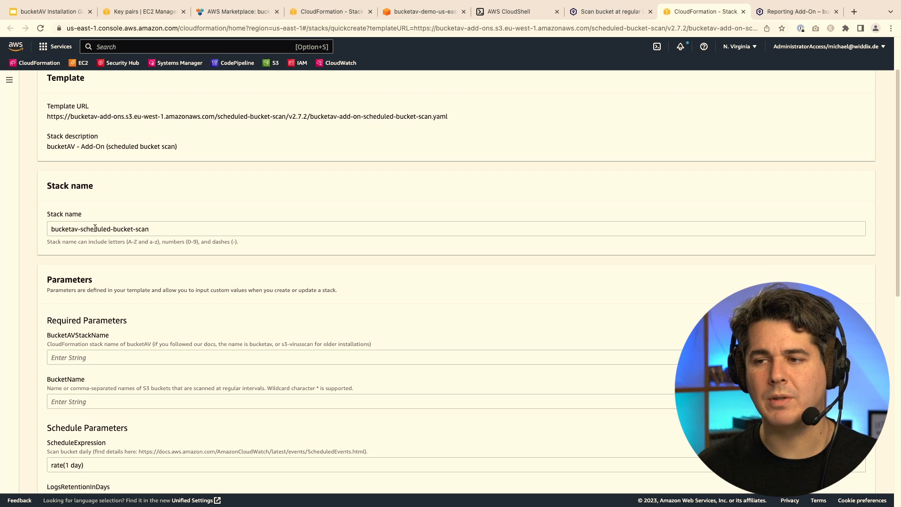
{"action": "left_click", "coordinate": [86, 358]}
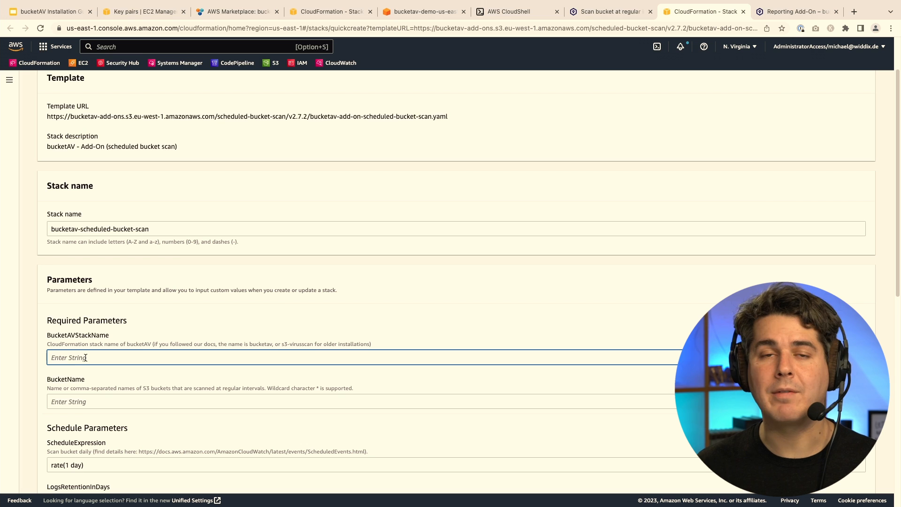
{"action": "scroll", "coordinate": [112, 336], "scroll_direction": "down", "scroll_amount": 1}
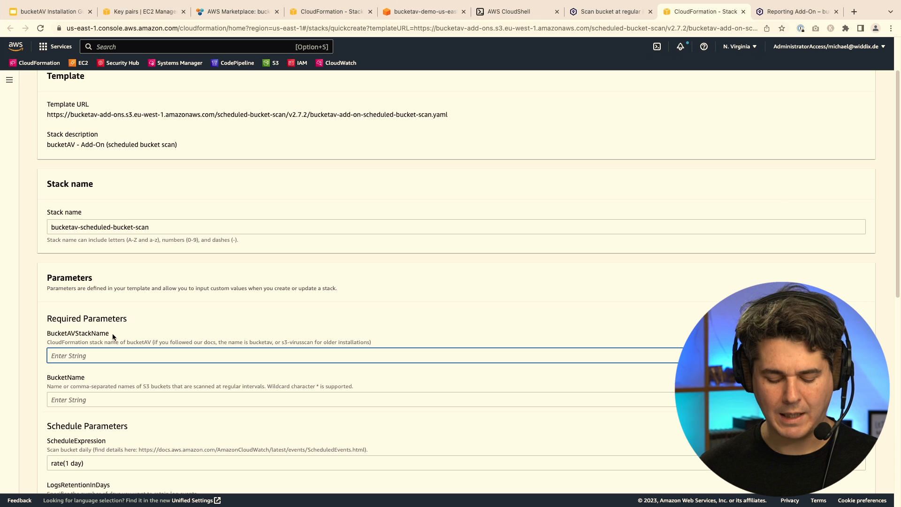
{"action": "type", "text": "bucketav"}
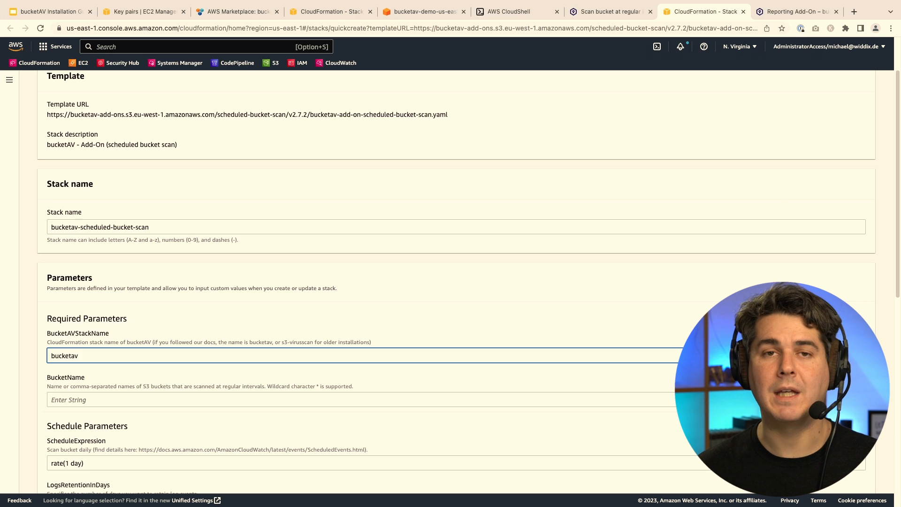
{"action": "scroll", "coordinate": [127, 327], "scroll_direction": "down", "scroll_amount": 2}
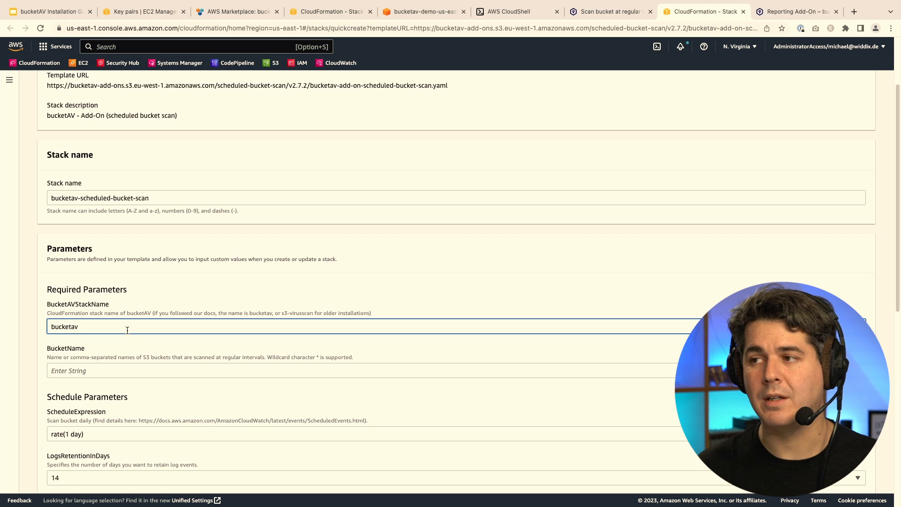
{"action": "left_click", "coordinate": [122, 372]}
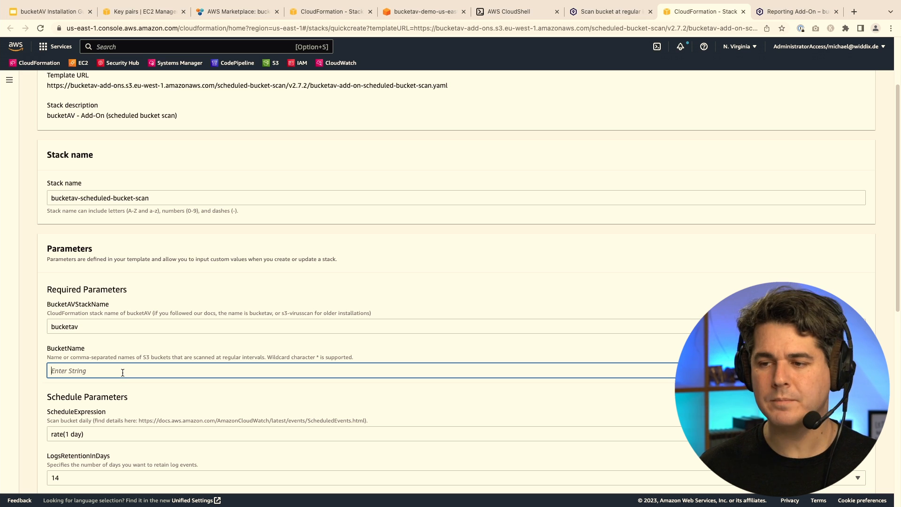
{"action": "type", "text": "bucket"}
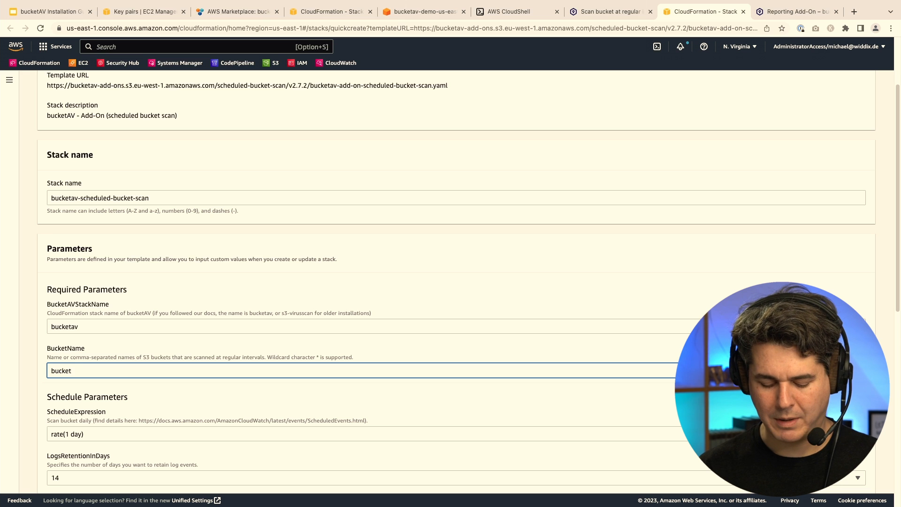
{"action": "type", "text": "av-deml"}
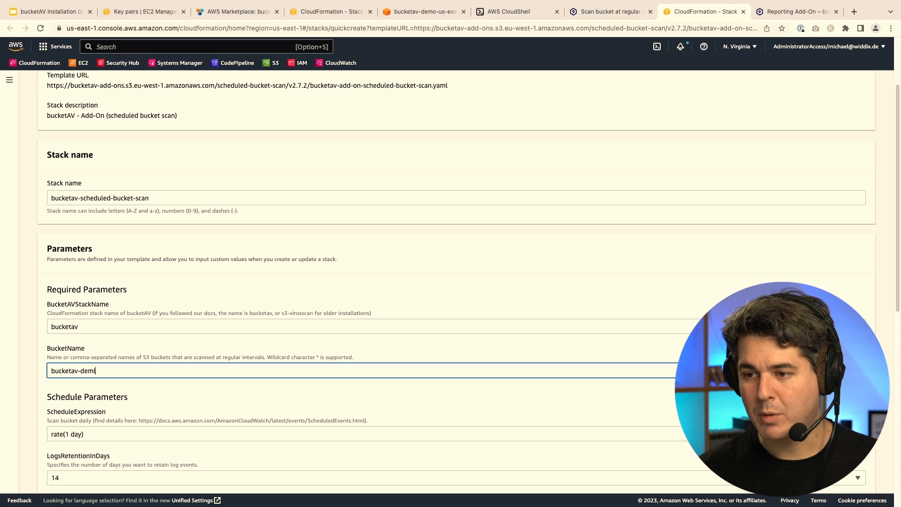
{"action": "key", "text": "BackSpace"}
{"action": "type", "text": "o-us-e"}
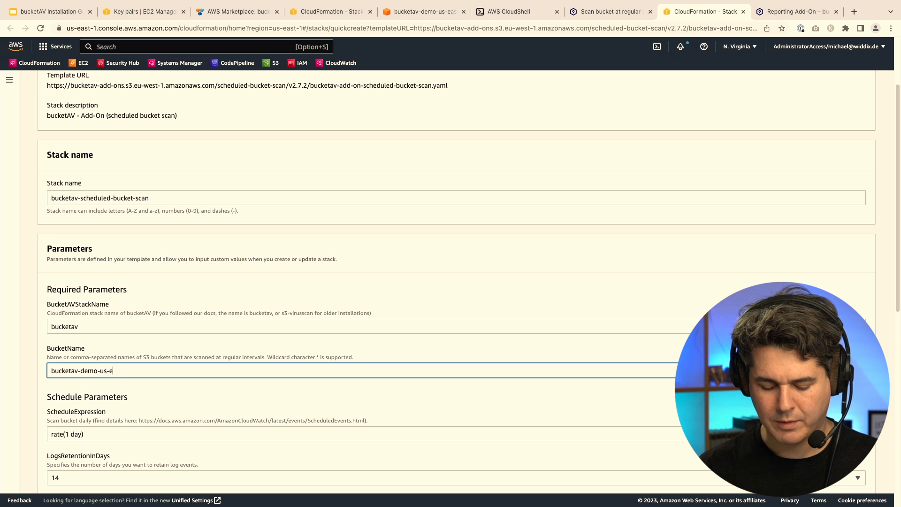
{"action": "type", "text": "ast-1"}
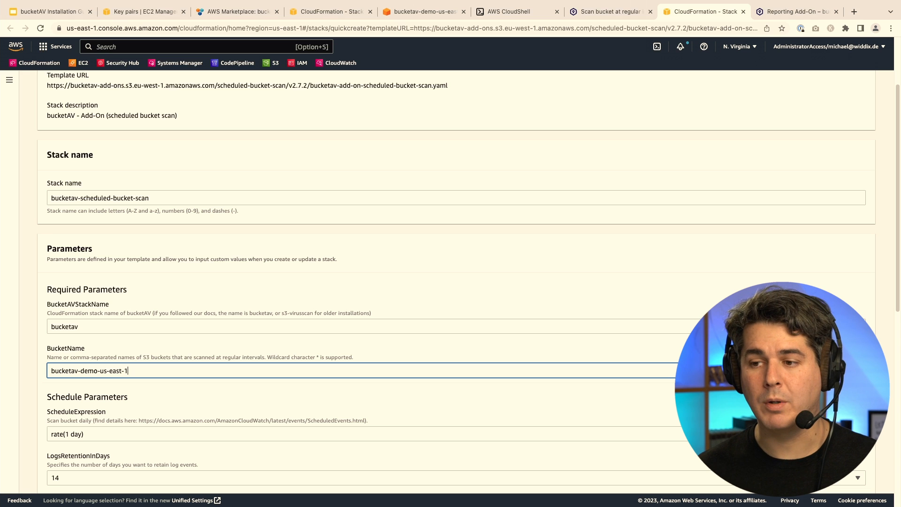
{"action": "key", "text": "super+a"}
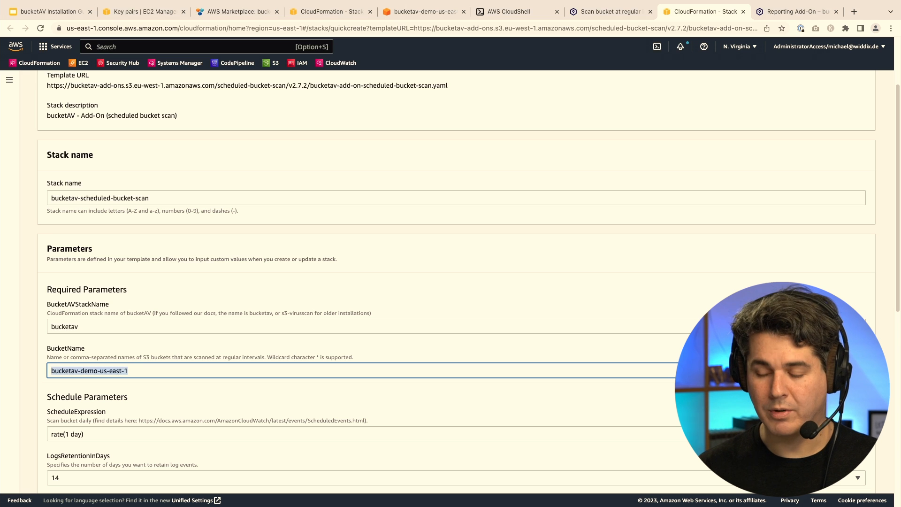
{"action": "type", "text": "*"}
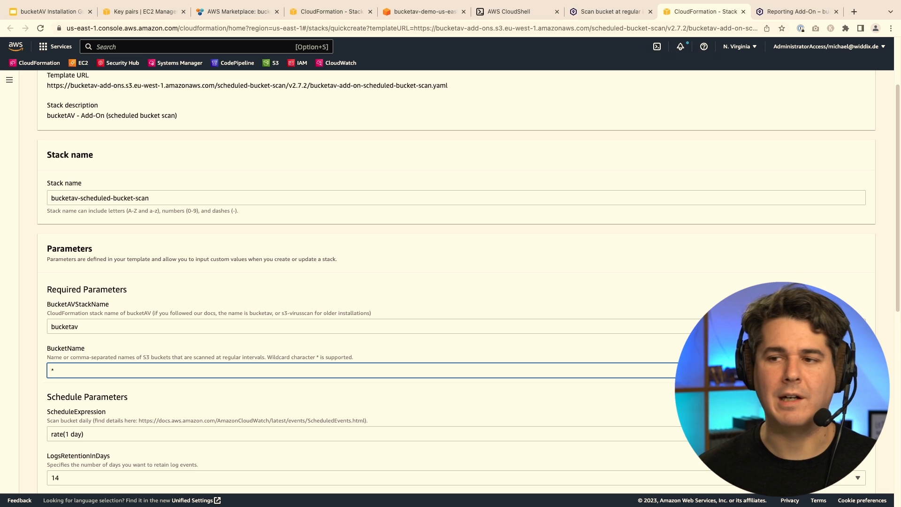
{"action": "scroll", "coordinate": [125, 364], "scroll_direction": "down", "scroll_amount": 4}
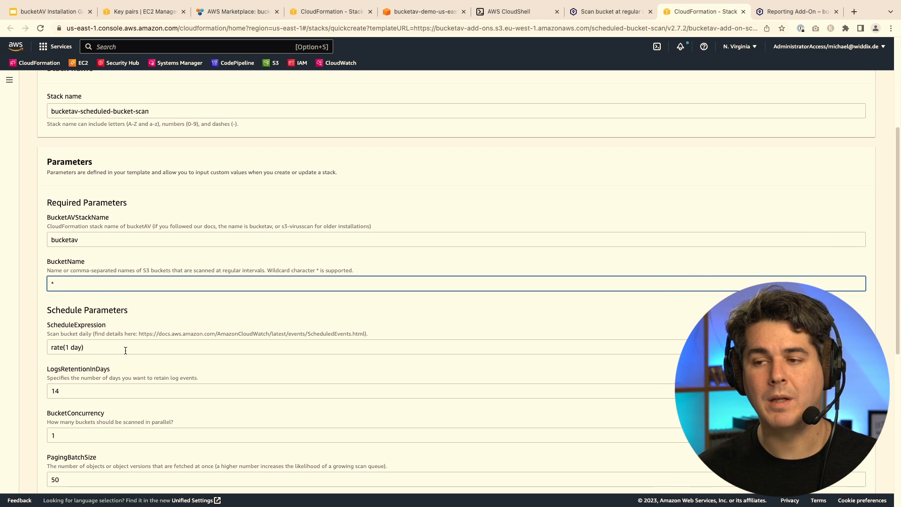
{"action": "scroll", "coordinate": [146, 397], "scroll_direction": "down", "scroll_amount": 1}
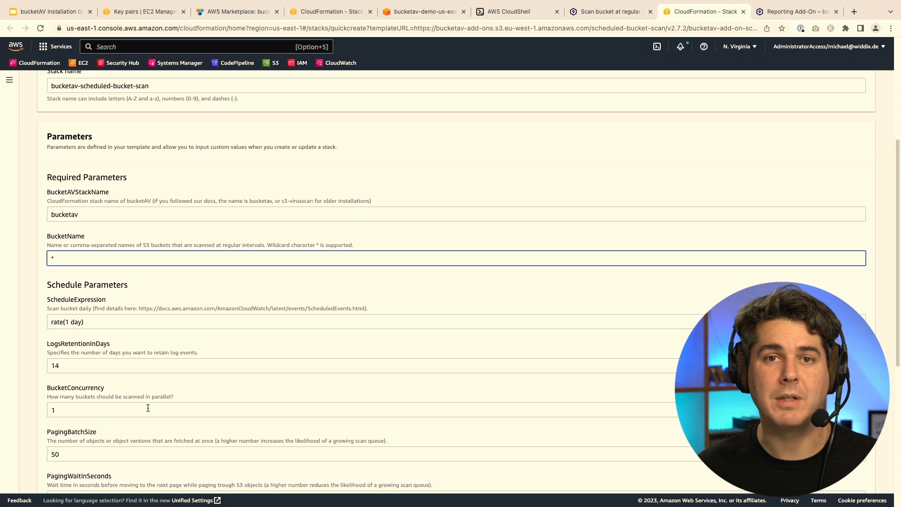
{"action": "scroll", "coordinate": [128, 280], "scroll_direction": "down", "scroll_amount": 2}
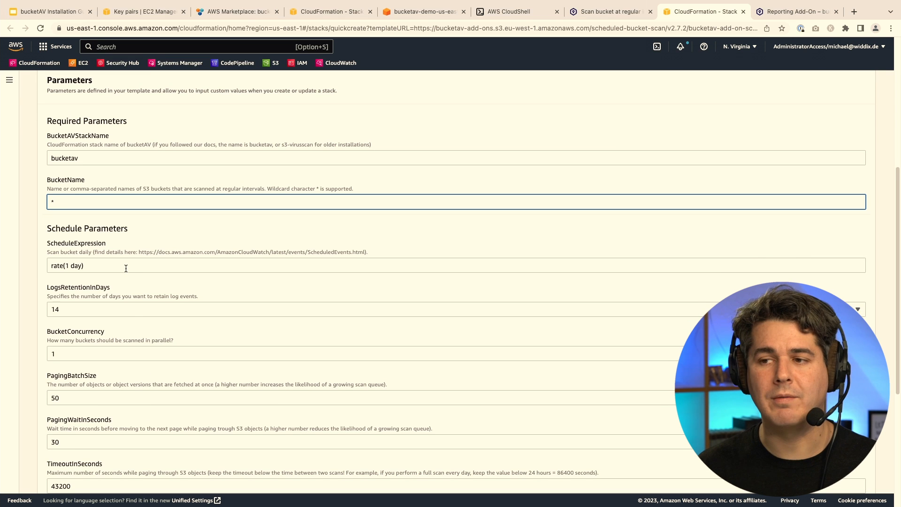
{"action": "left_click", "coordinate": [126, 268]}
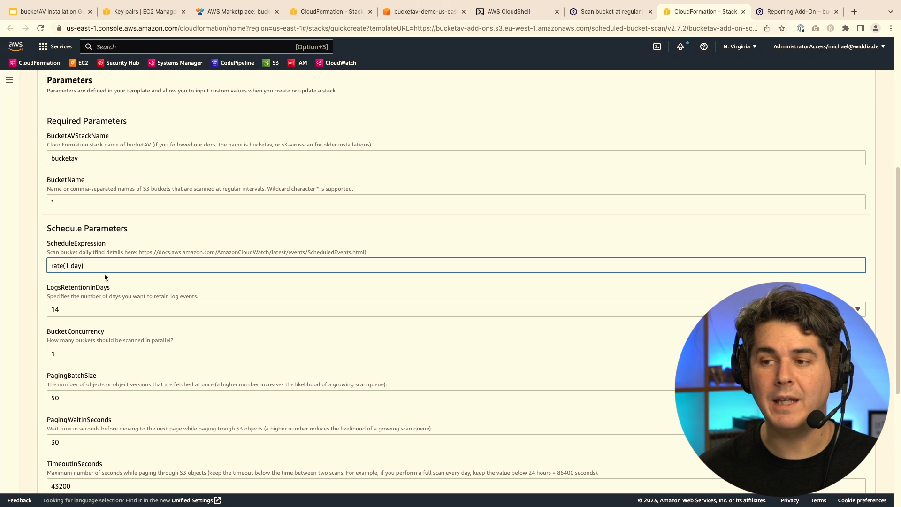
Acknowledge IAM resource creation and create the scheduled bucket scan stack.
{"action": "scroll", "coordinate": [209, 224], "scroll_direction": "down", "scroll_amount": 4}
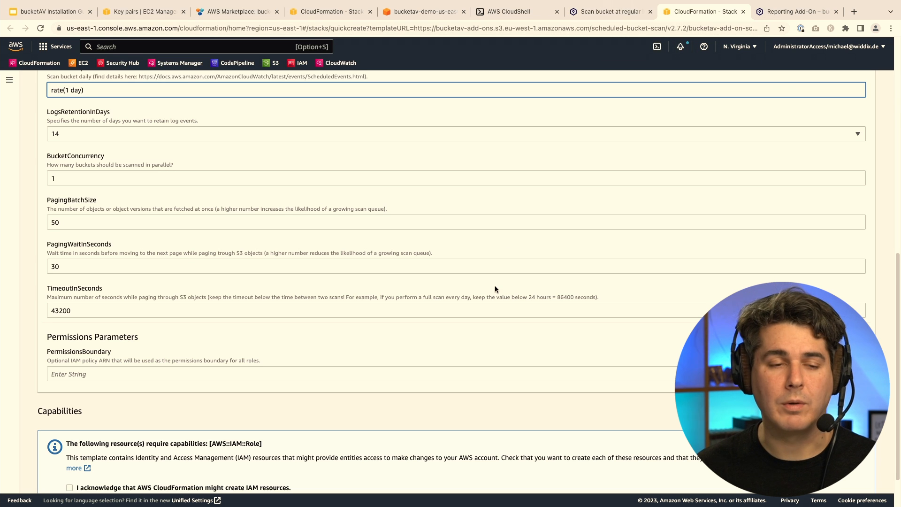
{"action": "scroll", "coordinate": [472, 346], "scroll_direction": "down", "scroll_amount": 2}
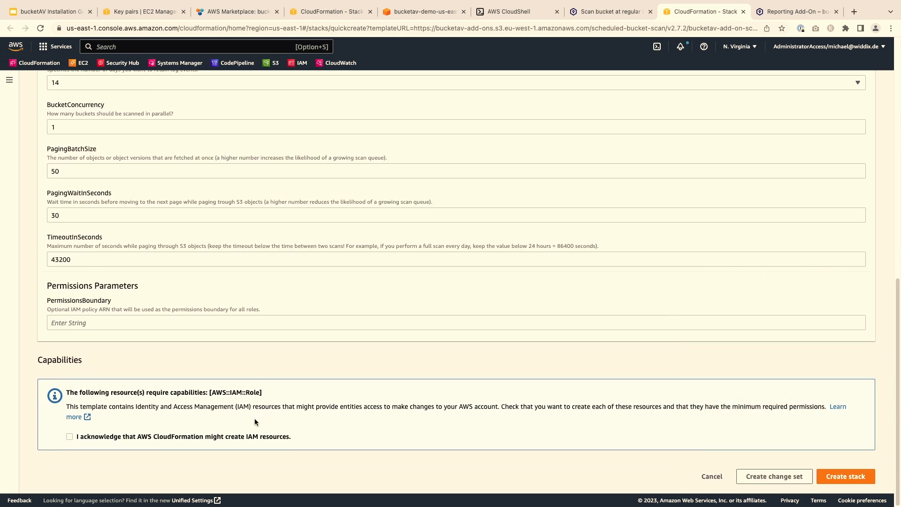
{"action": "left_click", "coordinate": [246, 436]}
{"action": "left_click", "coordinate": [844, 476]}
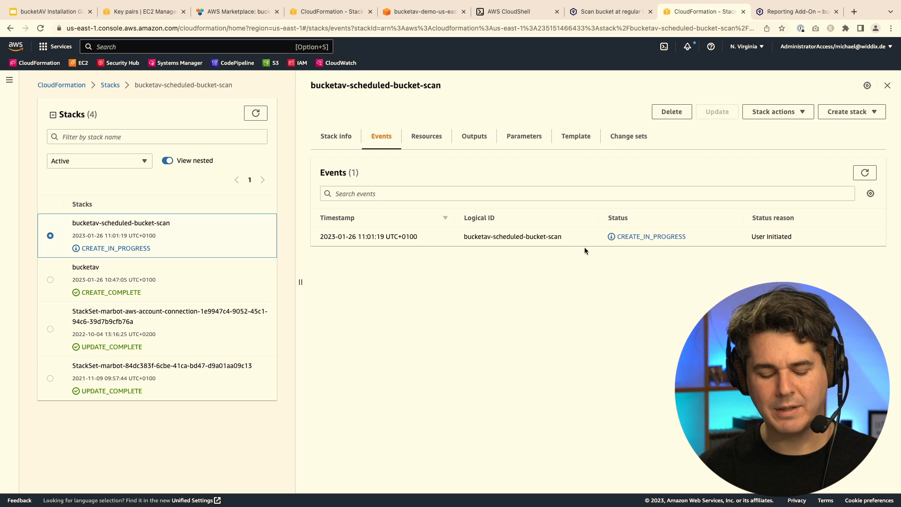
Switch to the Reporting Add-On documentation and scroll to its Setup section.
{"action": "key", "text": "ctrl+Tab"}
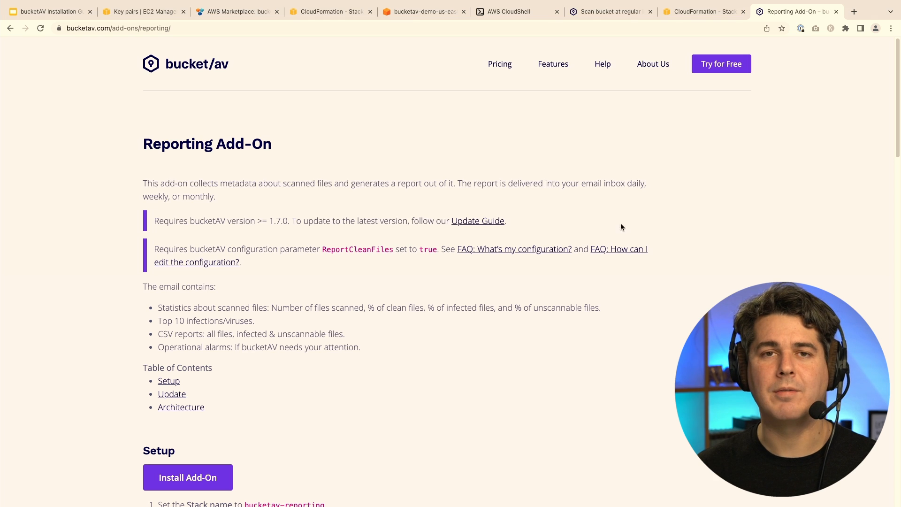
{"action": "scroll", "coordinate": [408, 291], "scroll_direction": "down", "scroll_amount": 3}
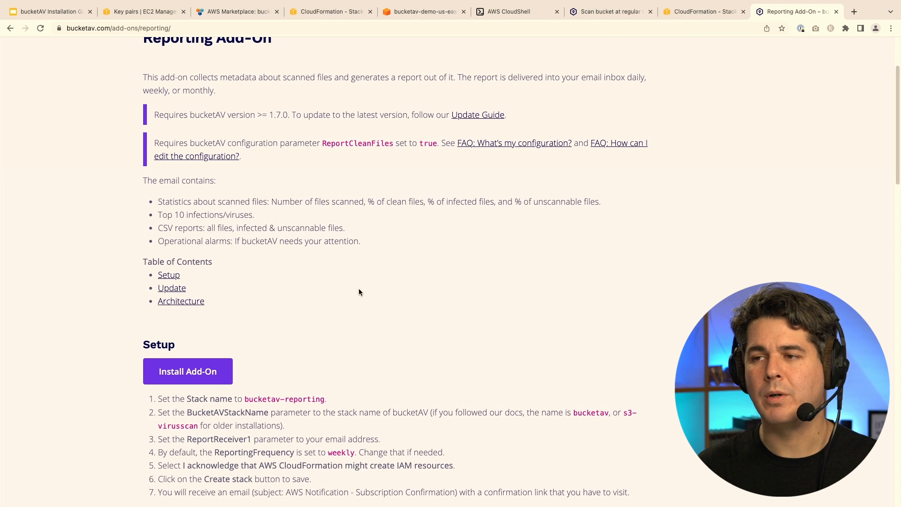
Start the Reporting Add-On quick-create with BucketAVStackName bucketav and the recipient's e-mail in ReportReceiver1.
{"action": "left_click", "coordinate": [170, 372]}
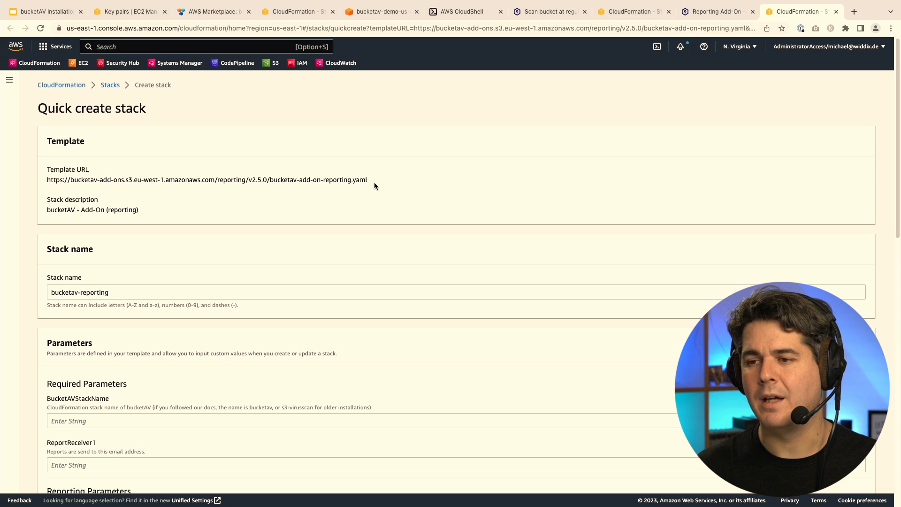
{"action": "scroll", "coordinate": [277, 243], "scroll_direction": "down", "scroll_amount": 5}
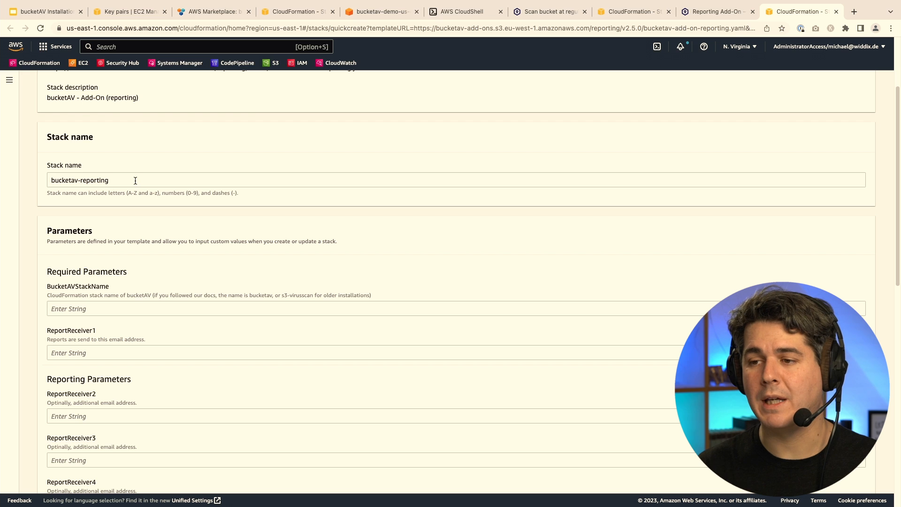
{"action": "left_click", "coordinate": [120, 308]}
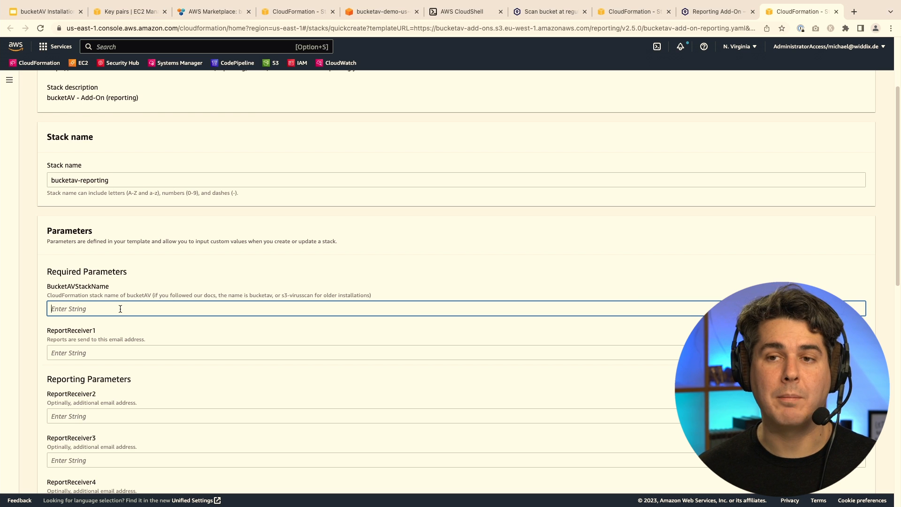
{"action": "type", "text": "bucketav"}
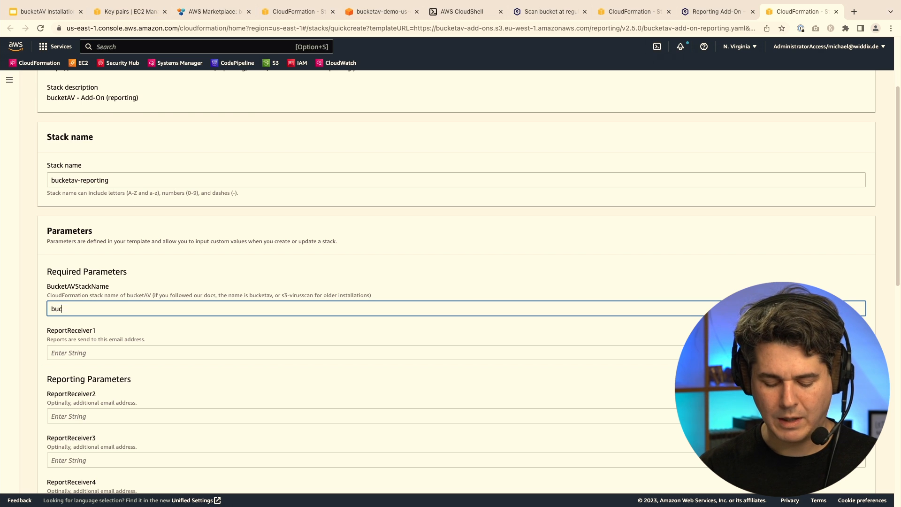
{"action": "scroll", "coordinate": [125, 308], "scroll_direction": "down", "scroll_amount": 1}
{"action": "left_click", "coordinate": [124, 323]}
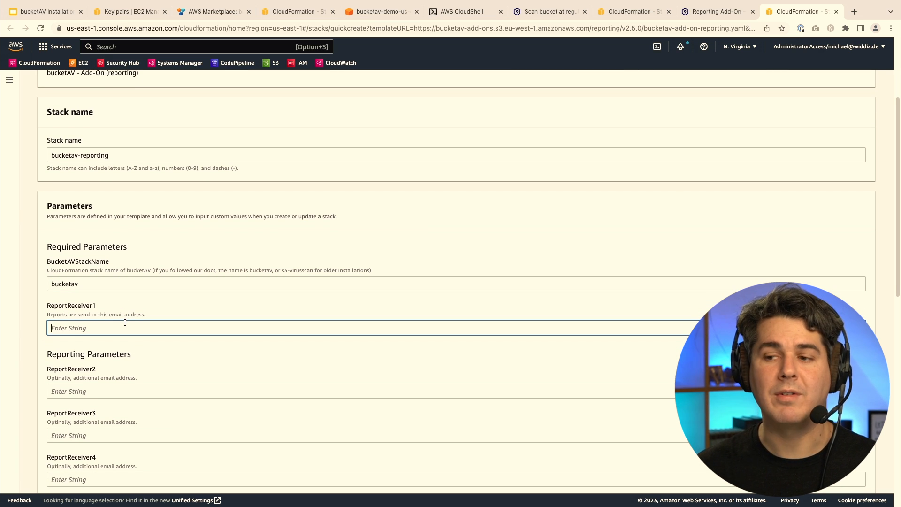
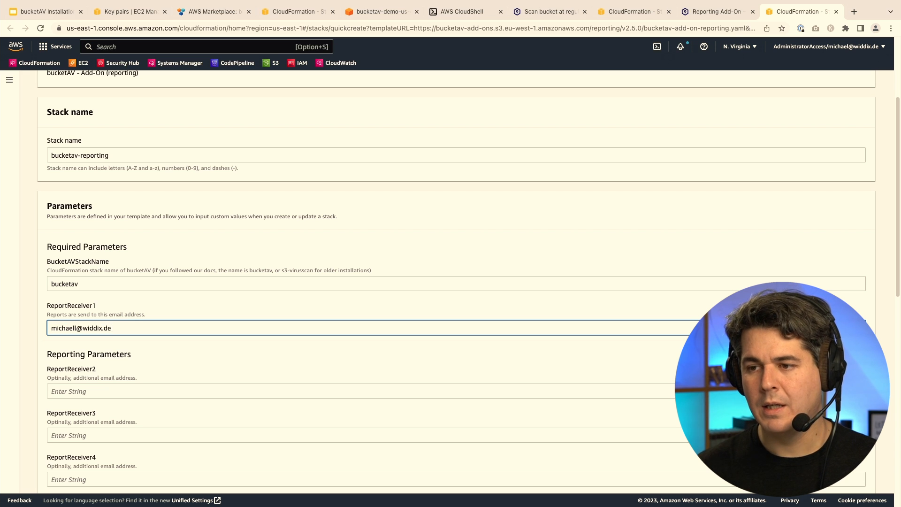
{"action": "key", "text": "Left"}
{"action": "key", "text": "Left"}
{"action": "key", "text": "Left"}
{"action": "key", "text": "Left"}
{"action": "key", "text": "Left"}
{"action": "key", "text": "Left"}
{"action": "key", "text": "Left"}
{"action": "key", "text": "Left"}
{"action": "key", "text": "Left"}
{"action": "key", "text": "Left"}
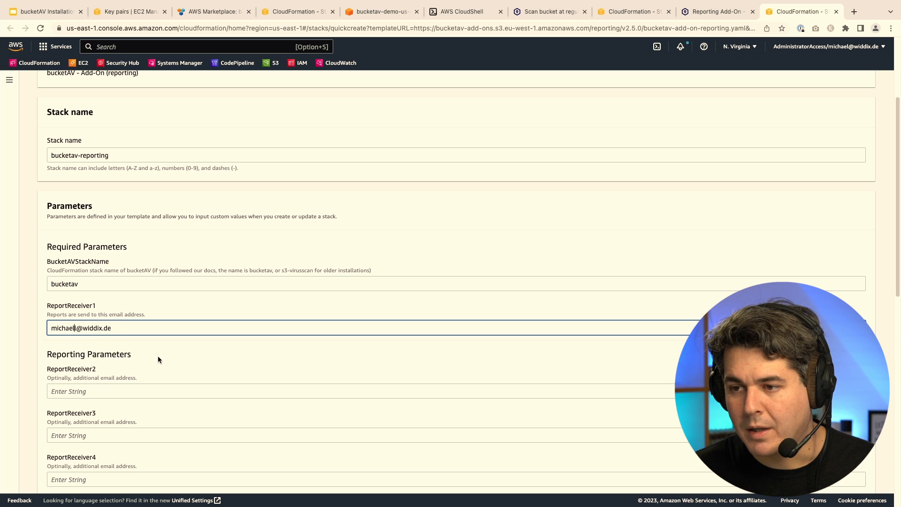
{"action": "key", "text": "BackSpace"}
Acknowledge IAM resource creation for the reporting stack.
{"action": "scroll", "coordinate": [159, 356], "scroll_direction": "down", "scroll_amount": 2}
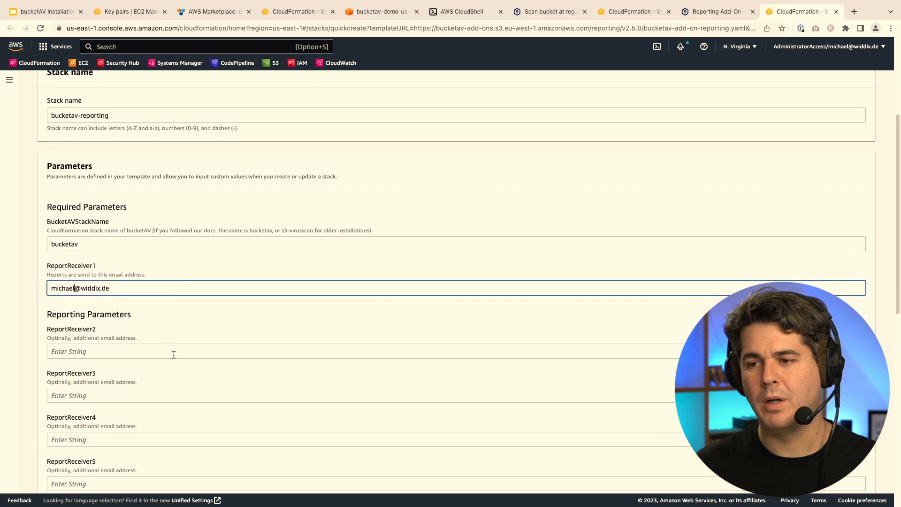
{"action": "scroll", "coordinate": [174, 356], "scroll_direction": "down", "scroll_amount": 5}
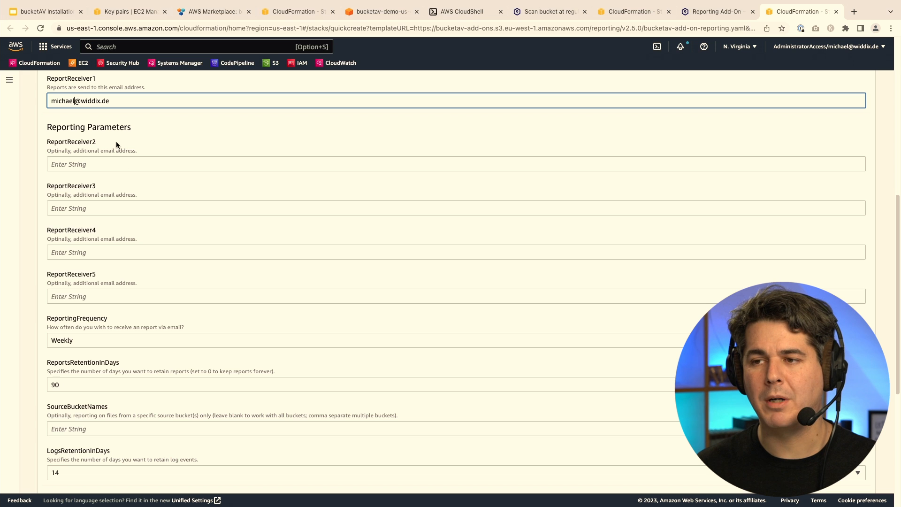
{"action": "scroll", "coordinate": [194, 426], "scroll_direction": "down", "scroll_amount": 2}
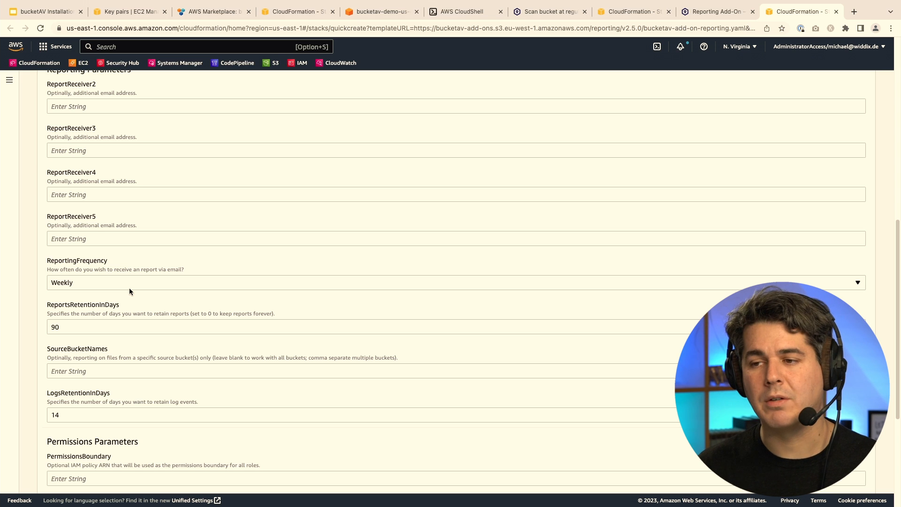
{"action": "scroll", "coordinate": [162, 310], "scroll_direction": "down", "scroll_amount": 1}
{"action": "scroll", "coordinate": [162, 309], "scroll_direction": "down", "scroll_amount": 3}
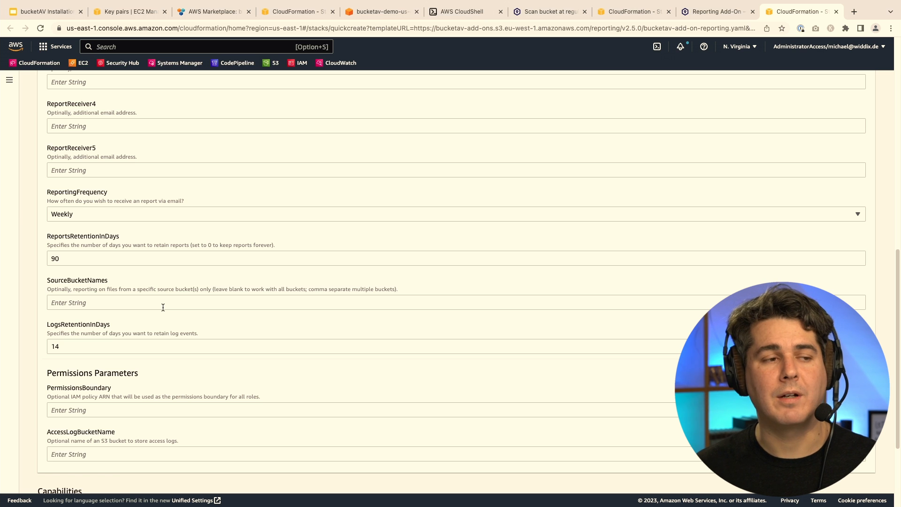
{"action": "scroll", "coordinate": [202, 331], "scroll_direction": "down", "scroll_amount": 4}
{"action": "scroll", "coordinate": [295, 400], "scroll_direction": "down", "scroll_amount": 2}
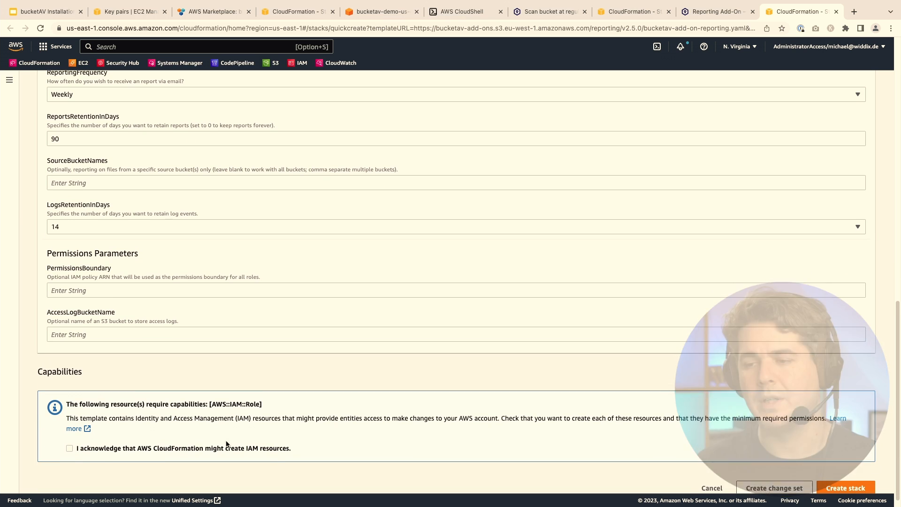
{"action": "left_click", "coordinate": [209, 447]}
{"action": "scroll", "coordinate": [778, 438], "scroll_direction": "down", "scroll_amount": 1}
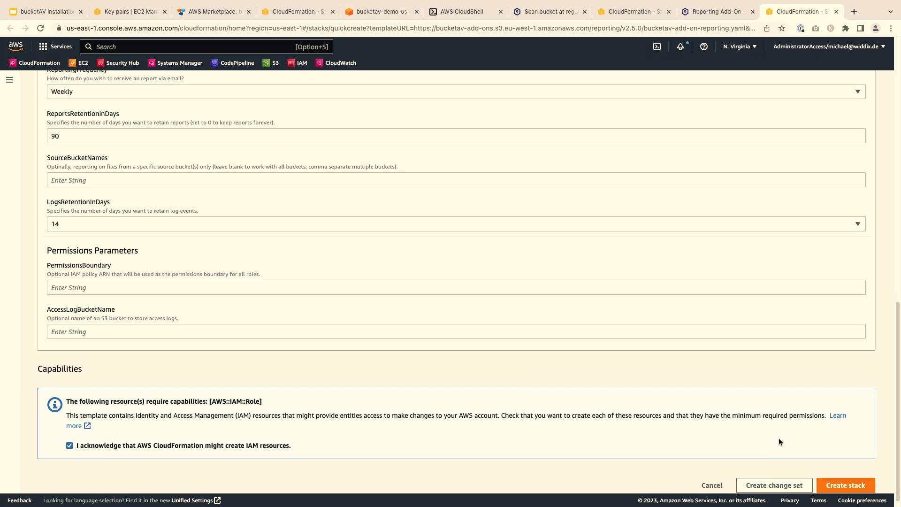
Submit the bucketav-reporting stack, then open CloudWatch in a new tab from the favorites bar.
{"action": "left_click", "coordinate": [847, 477]}
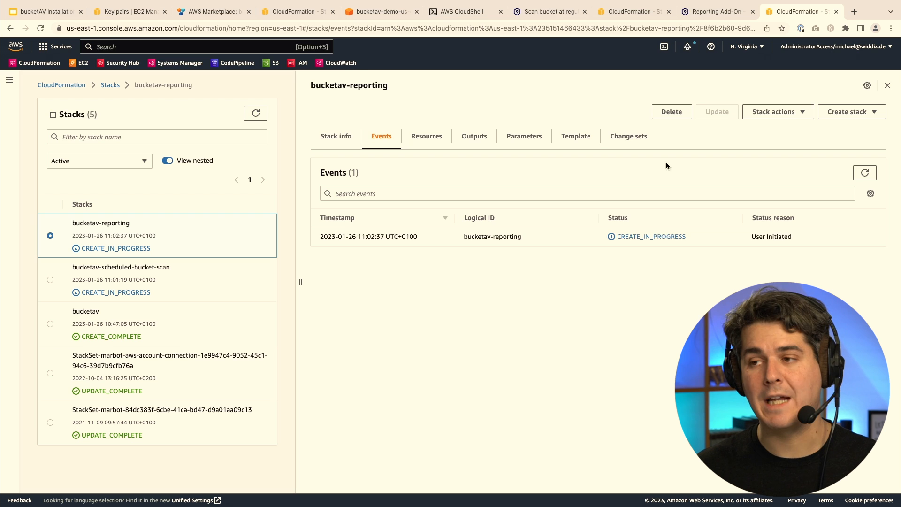
{"action": "left_click", "coordinate": [350, 64], "text": "super"}
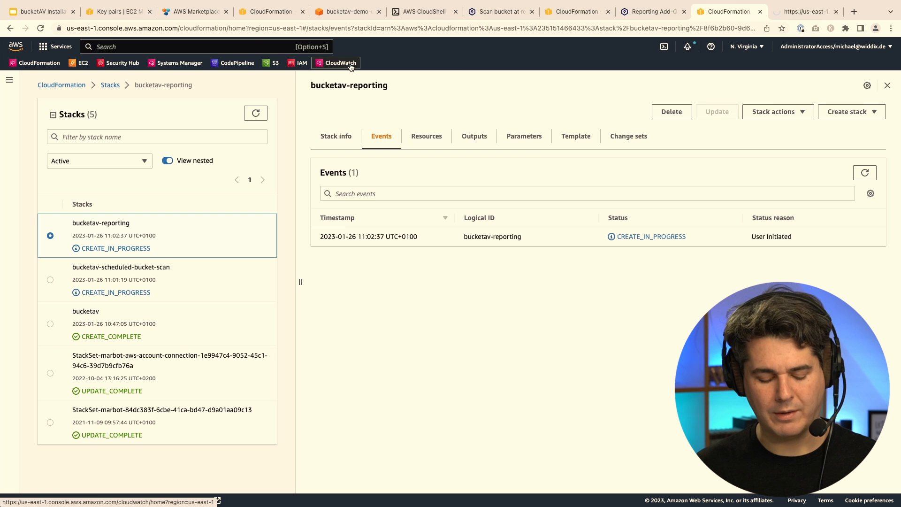
Open the bucketav-us-east-1 dashboard from the CloudWatch Dashboards list.
{"action": "key", "text": "ctrl+Tab"}
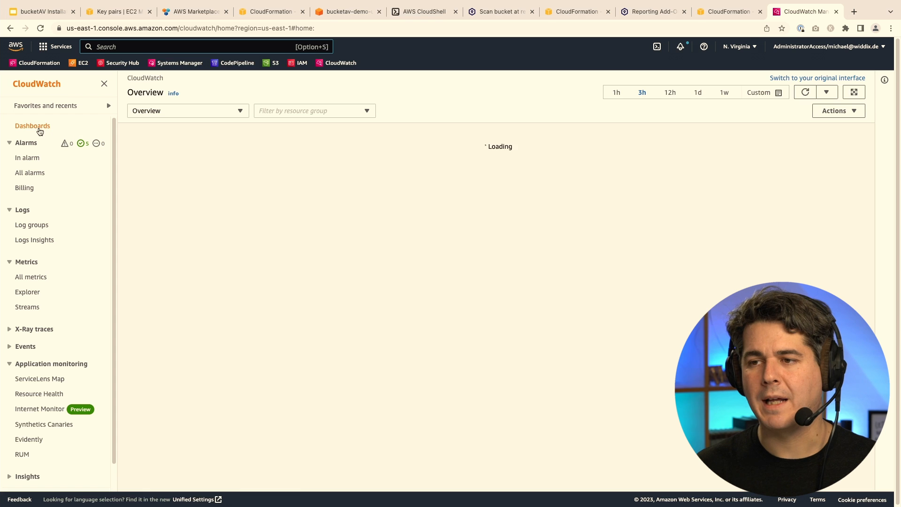
{"action": "left_click", "coordinate": [32, 127]}
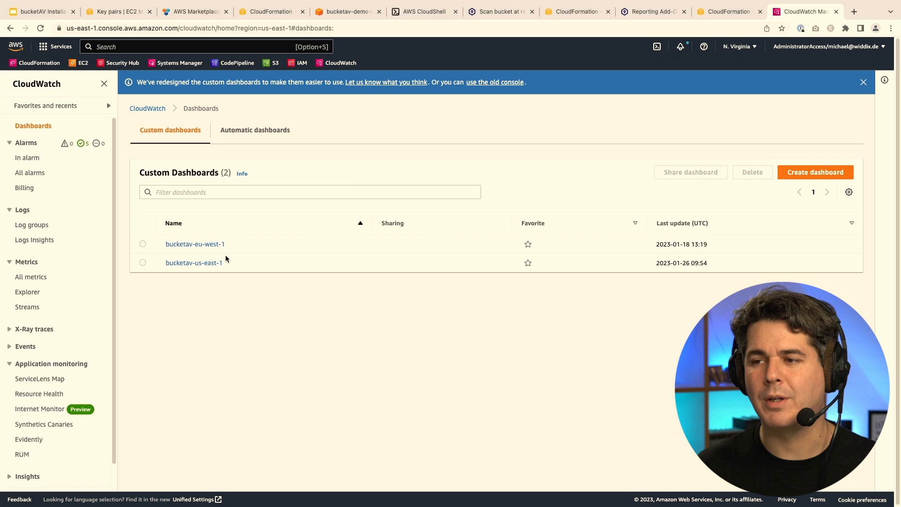
{"action": "left_click", "coordinate": [201, 263]}
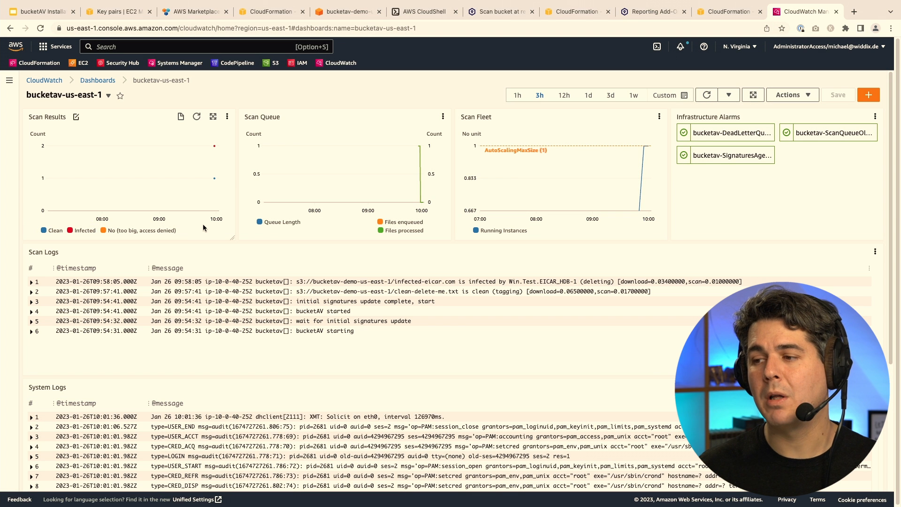
Scroll the bucketav-us-east-1 dashboard down to the System Logs and CPU, memory and disk charts.
{"action": "scroll", "coordinate": [19, 365], "scroll_direction": "down", "scroll_amount": 1}
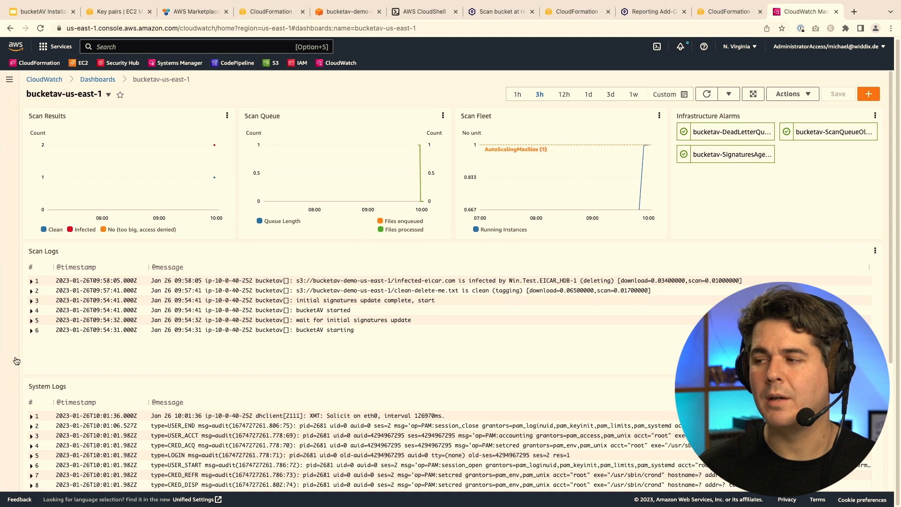
{"action": "scroll", "coordinate": [820, 176], "scroll_direction": "down", "scroll_amount": 4}
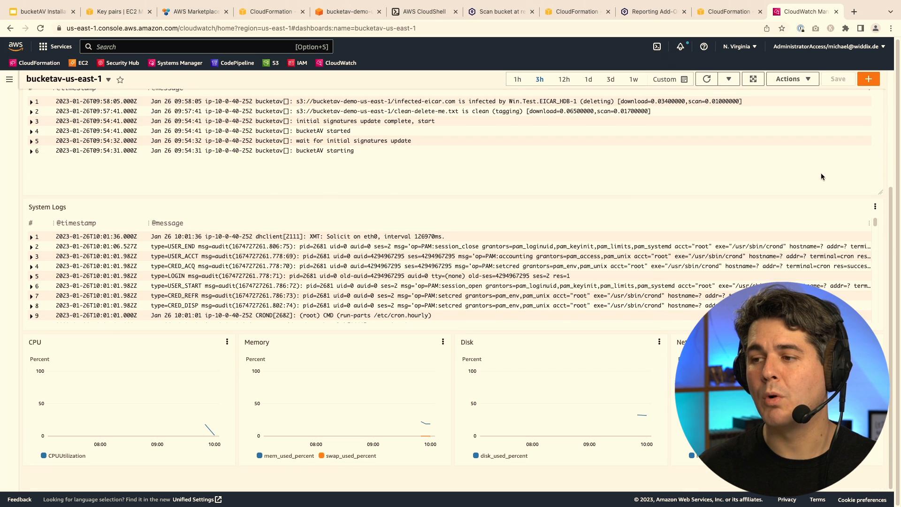